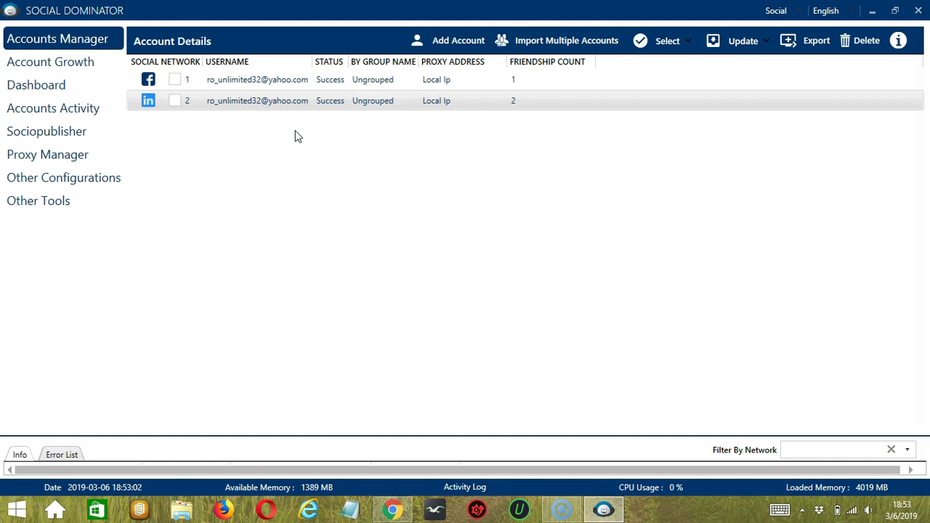
Step: Select the LinkedIn account in Accounts Manager and bring up its action menu
click(242, 106)
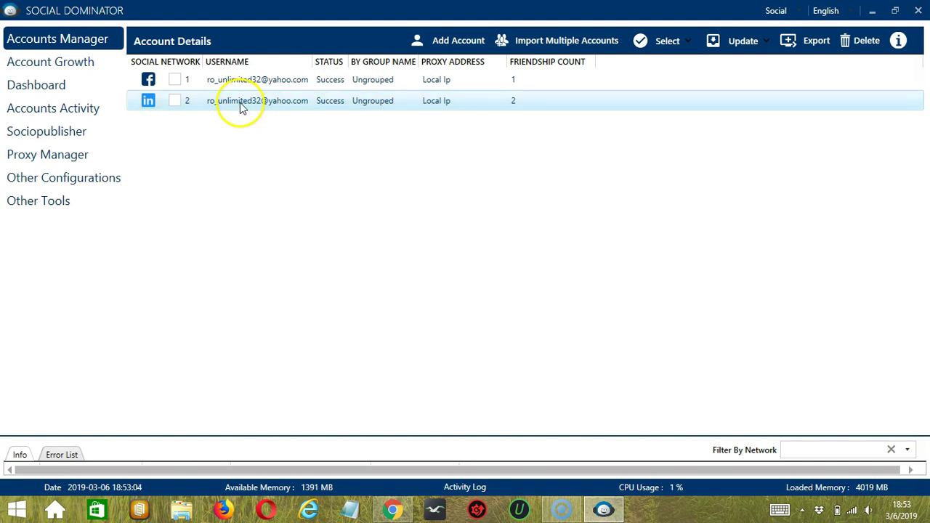
right_click(240, 104)
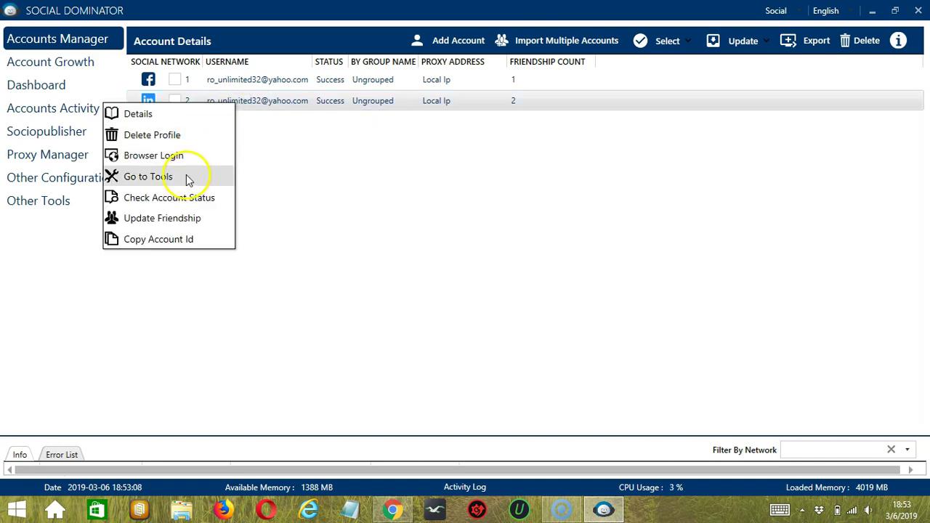
Step: Go to the LinkedIn account's tools and switch to the Profile Endorsement configuration
click(187, 180)
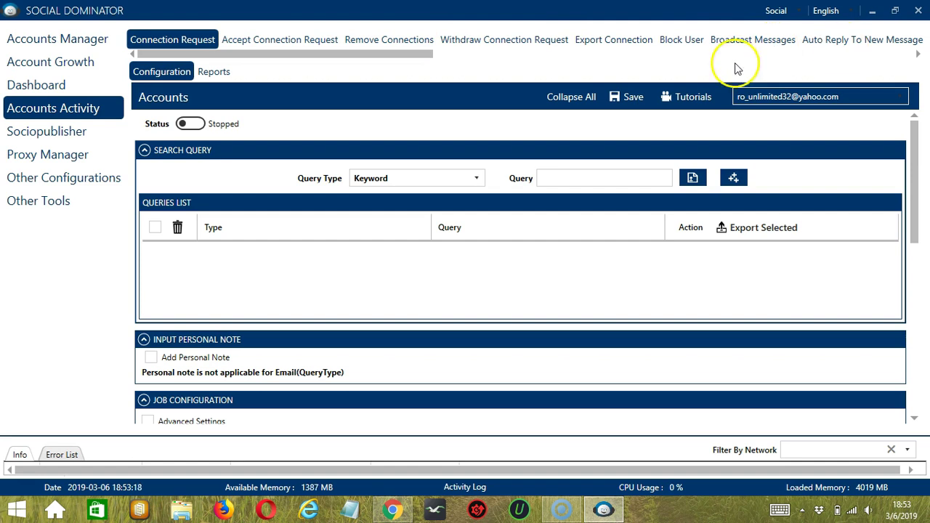
drag(403, 56, 702, 74)
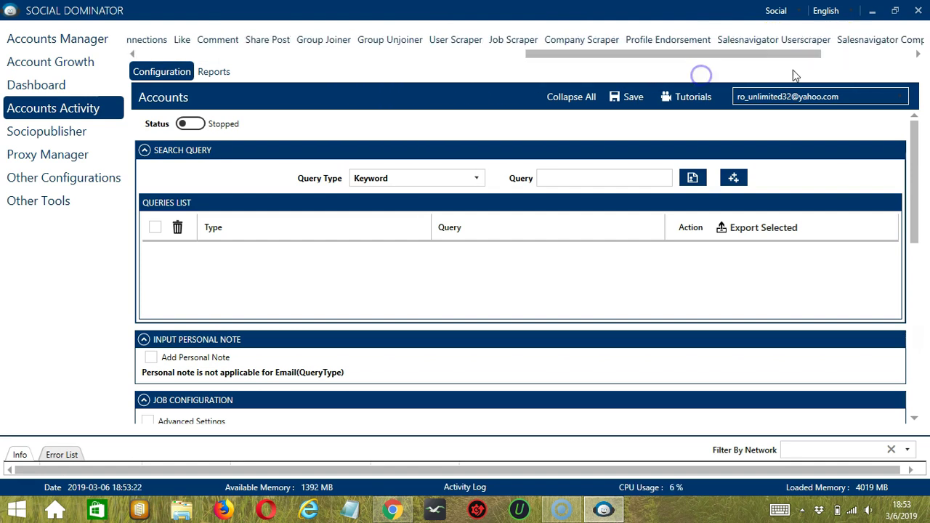
click(656, 39)
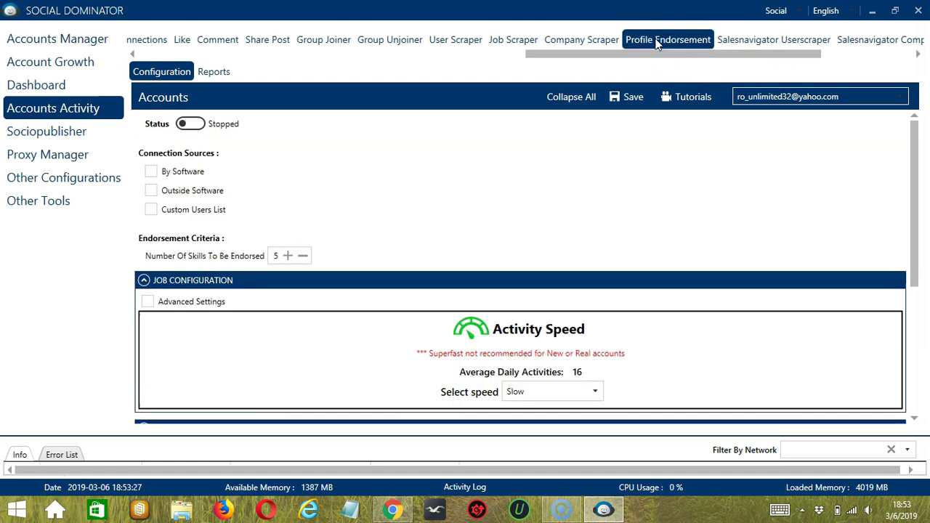
click(651, 41)
Step: Enable By Software, Outside Software and Custom Users List as connection sources
click(151, 172)
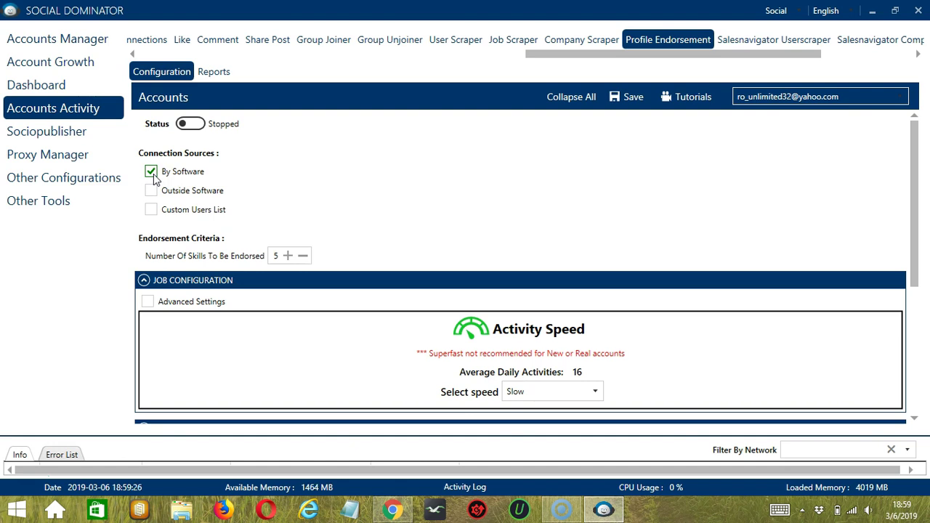
click(151, 192)
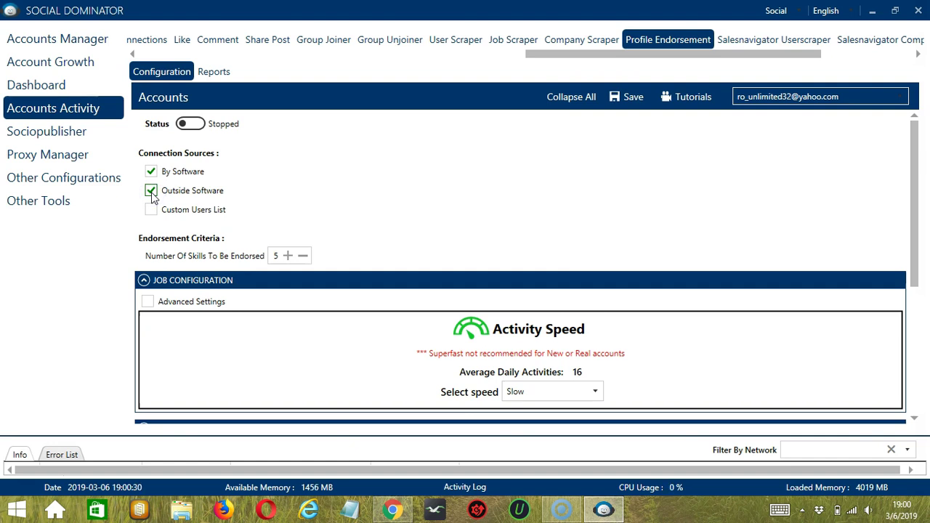
click(151, 211)
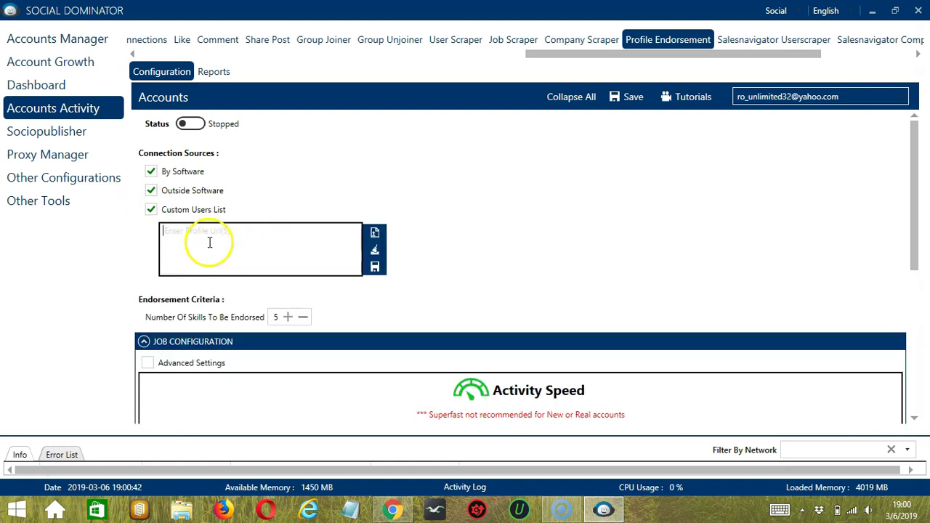
Step: Try the custom profile URL box and file import, cancel, then turn Custom Users List off
click(209, 240)
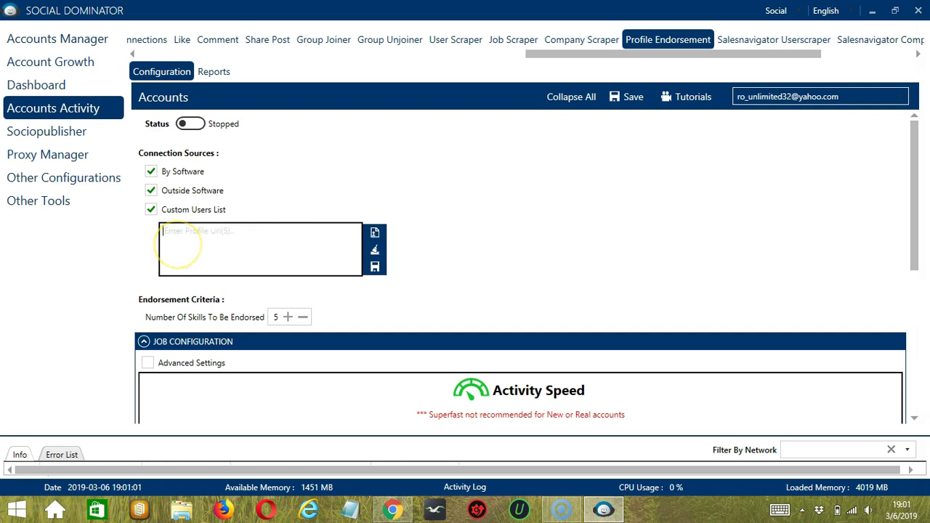
text(url)
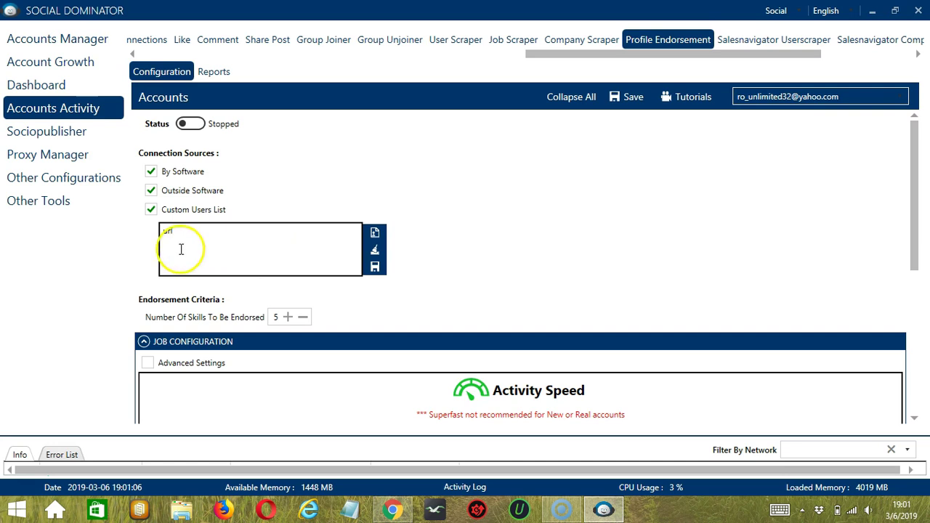
click(234, 229)
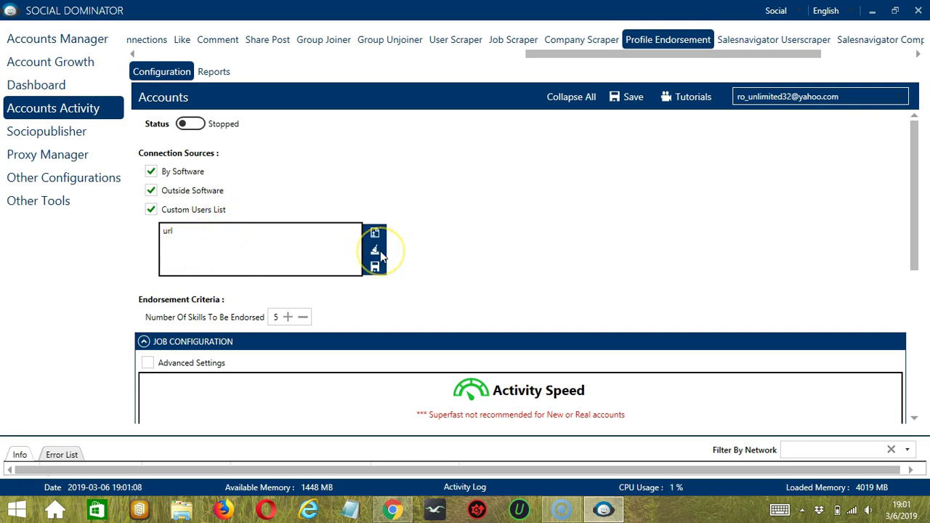
click(374, 251)
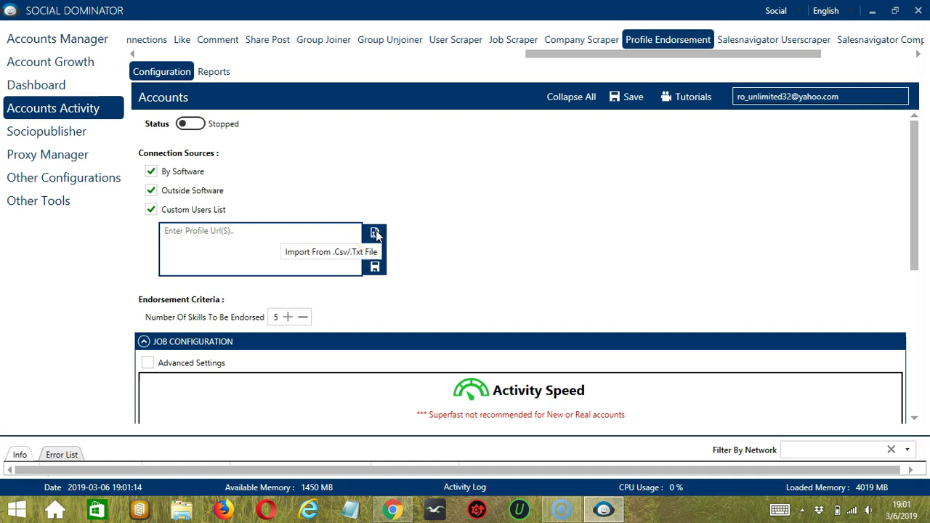
click(375, 232)
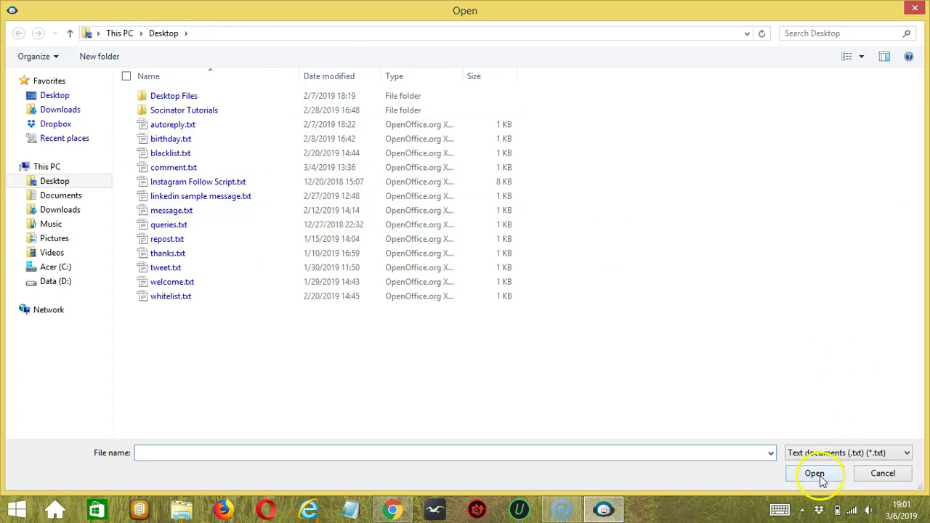
click(895, 473)
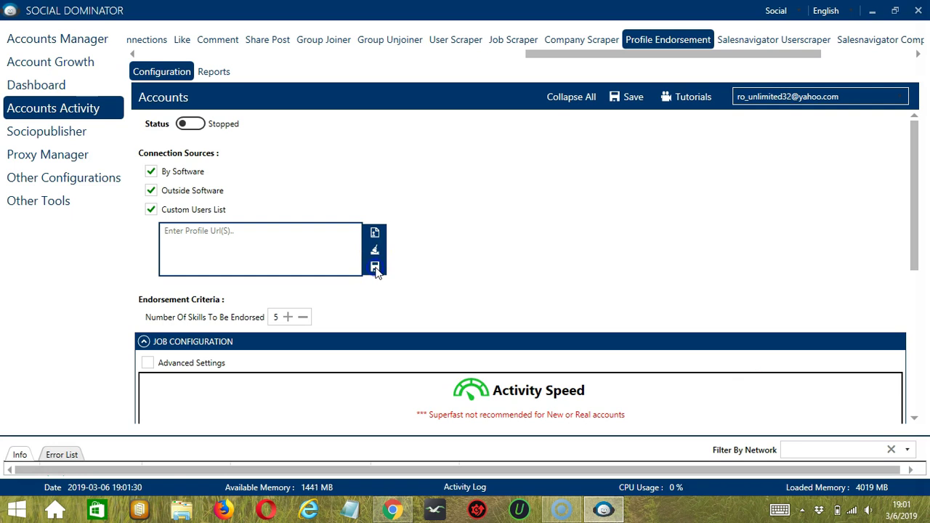
click(376, 213)
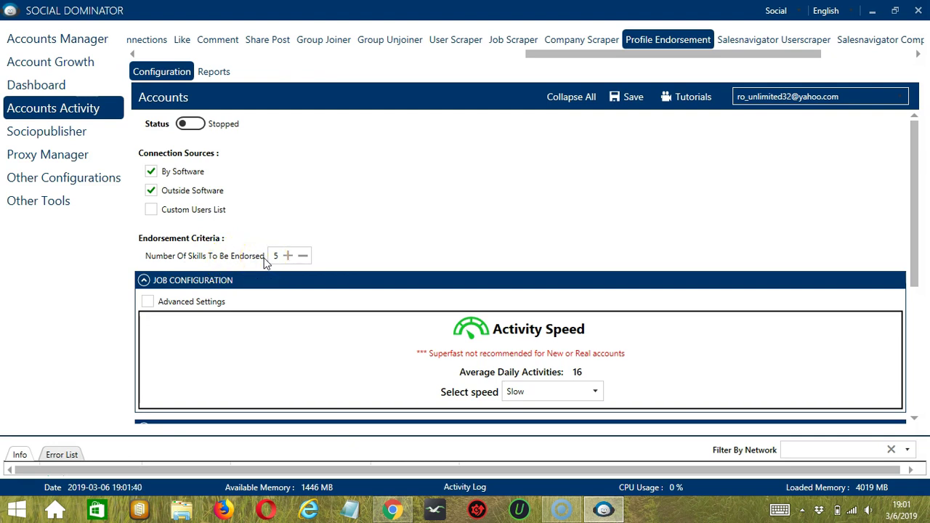
Step: Set the Profile Endorsement activity speed to Superfast, giving 125 average daily activities
scroll(269, 261, down, 2)
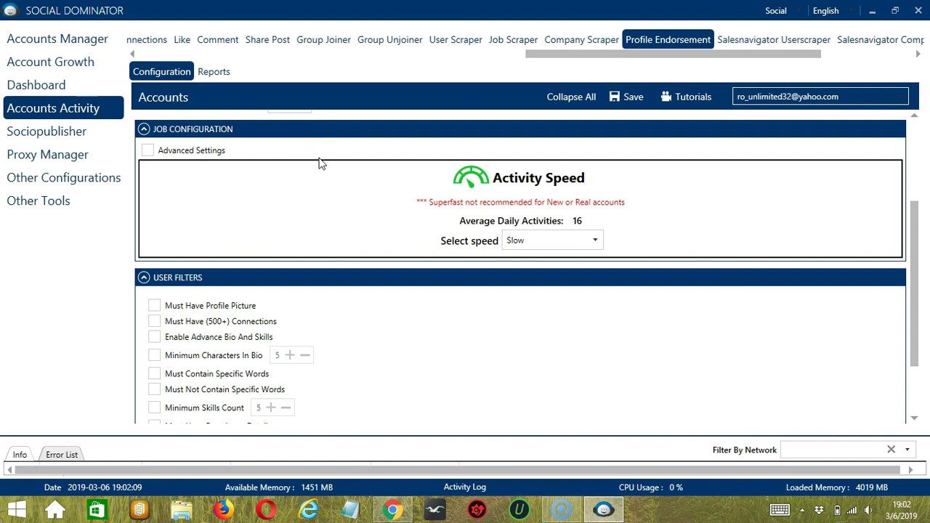
click(594, 241)
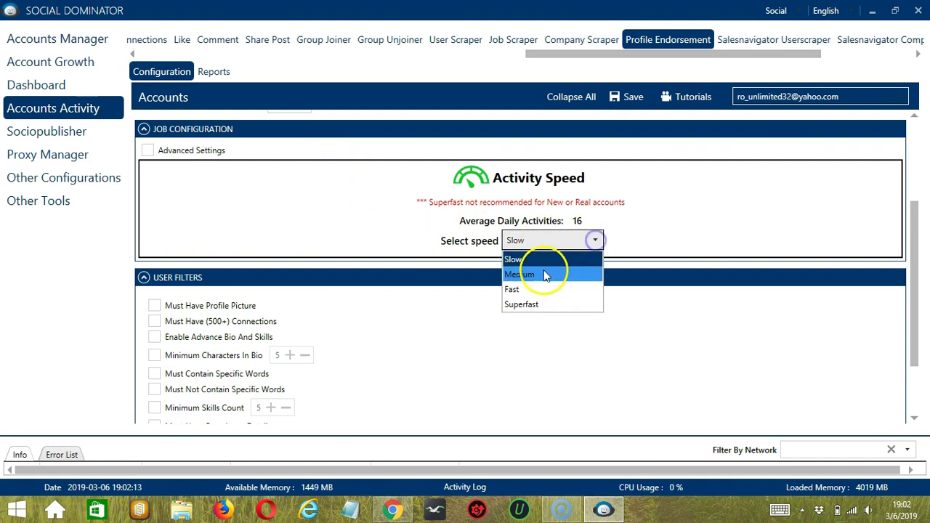
click(546, 275)
click(589, 249)
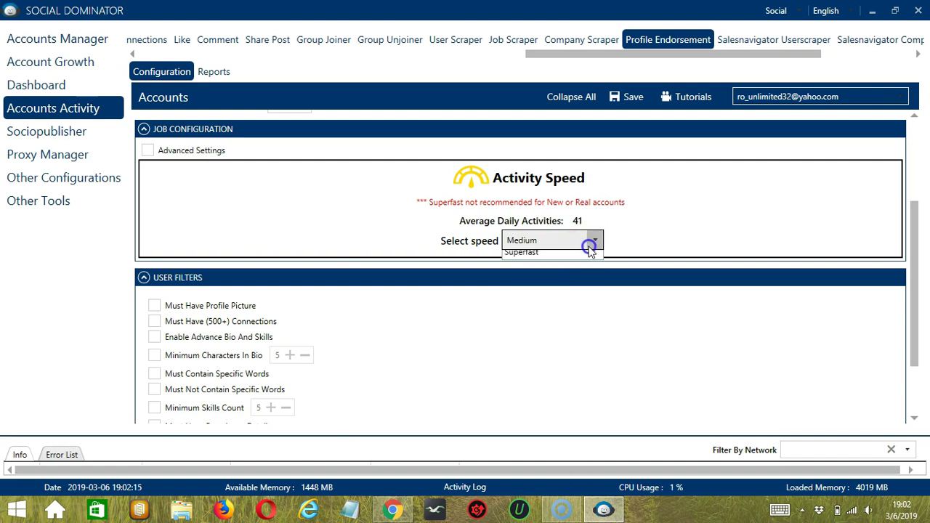
click(553, 290)
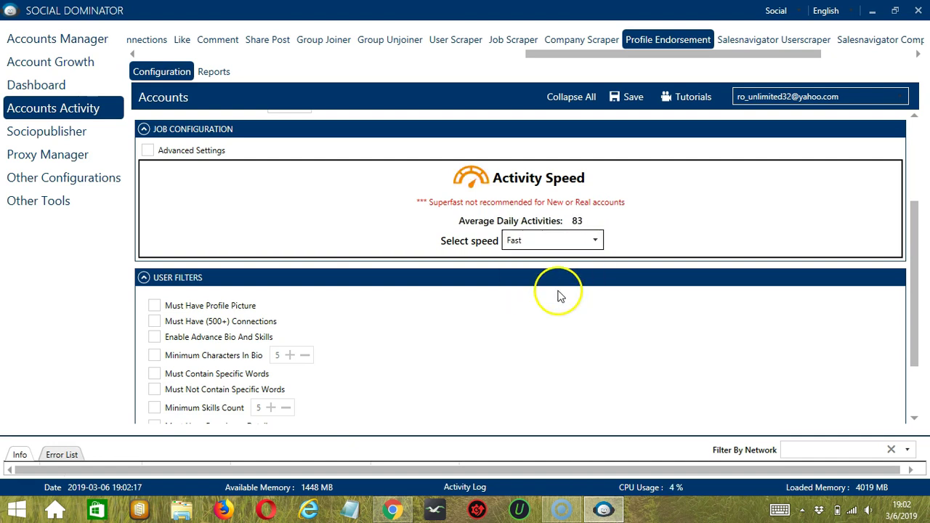
click(594, 249)
click(536, 308)
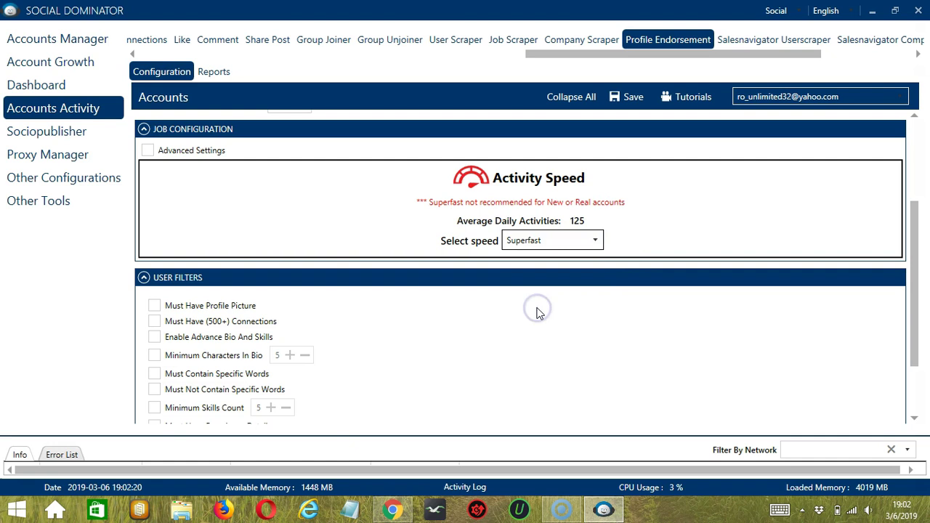
click(385, 209)
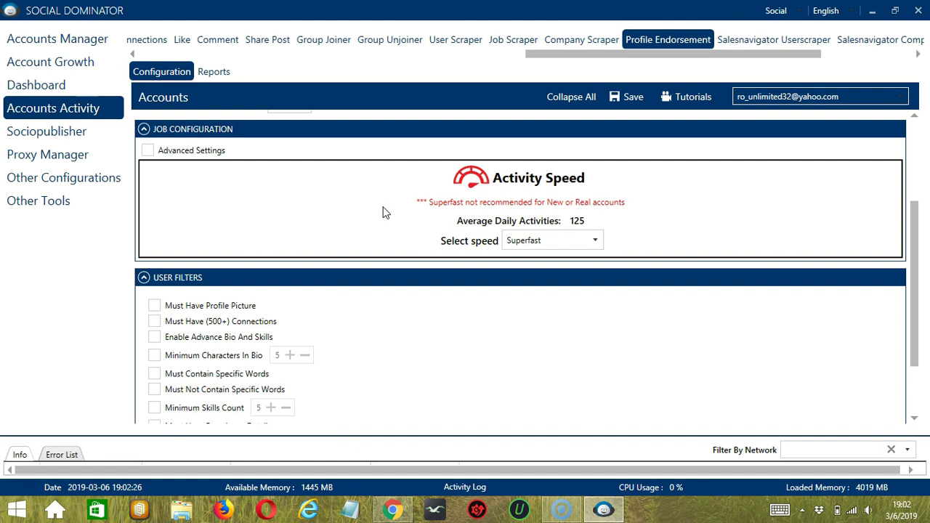
Step: Turn on Advanced Settings, review the delay and limit fields, and enable Increase Each Day With
click(148, 151)
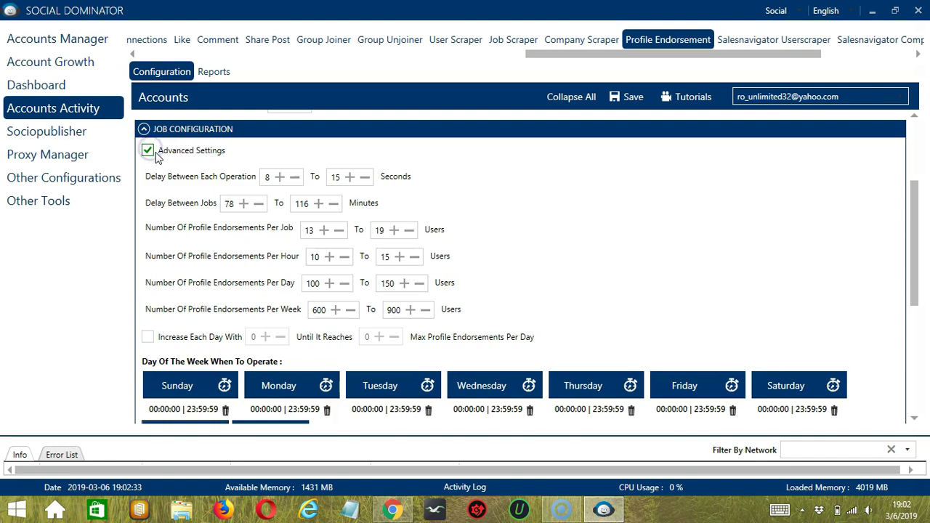
click(183, 215)
click(213, 236)
click(220, 232)
click(247, 249)
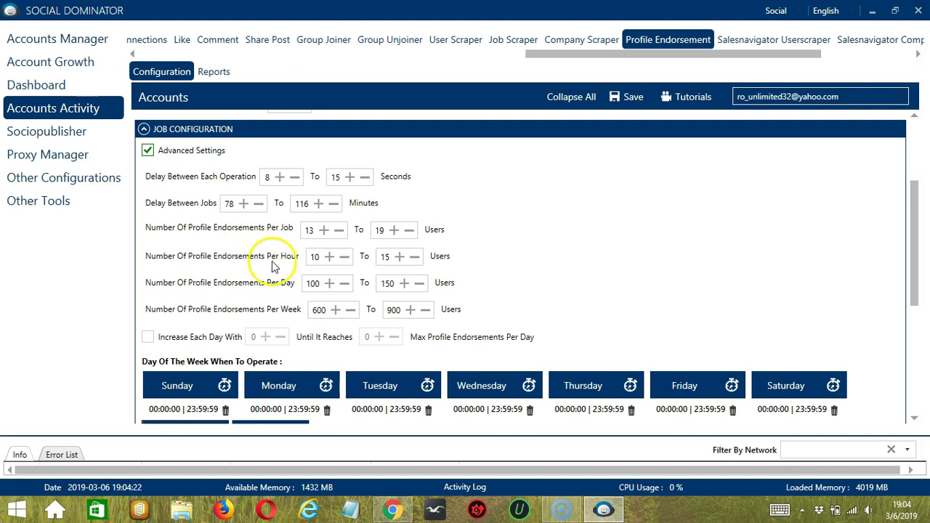
click(161, 337)
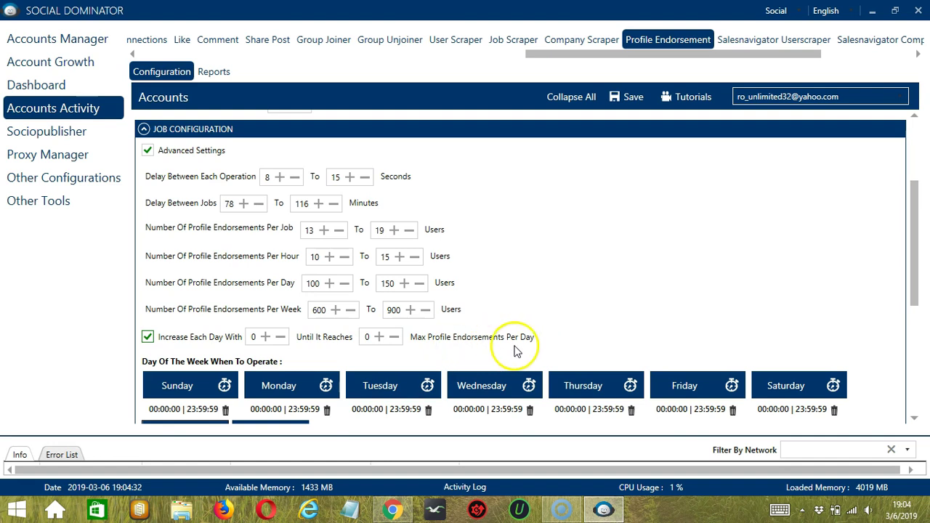
click(910, 405)
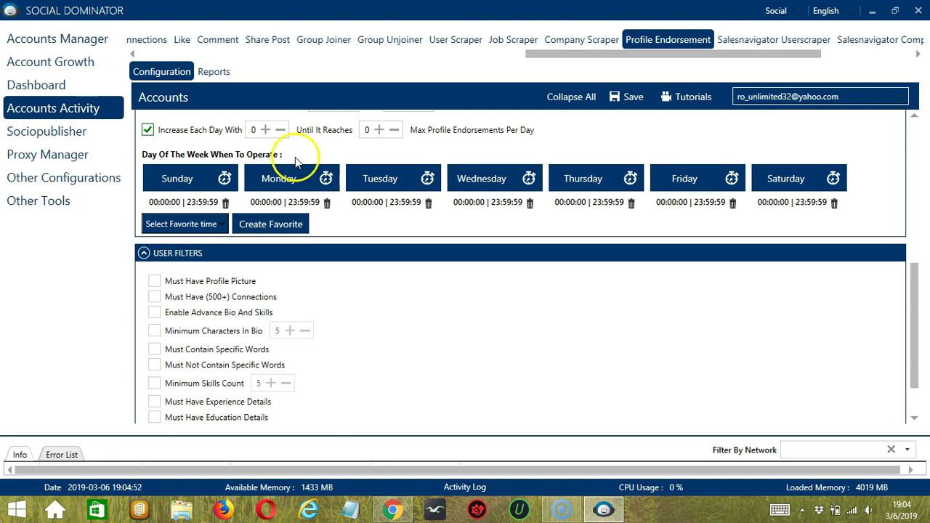
Step: Replace Monday's time range with a 00:00:00–01:59:59 interval
click(312, 185)
click(327, 204)
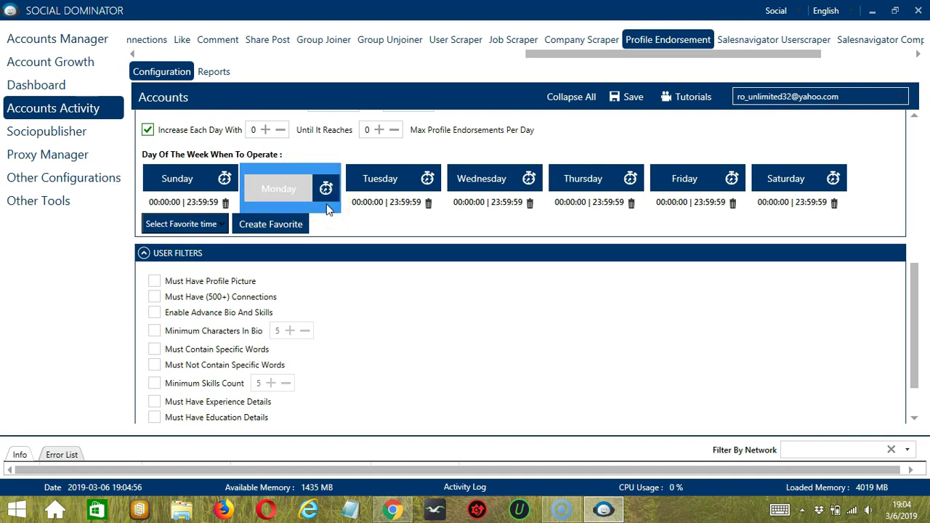
click(313, 208)
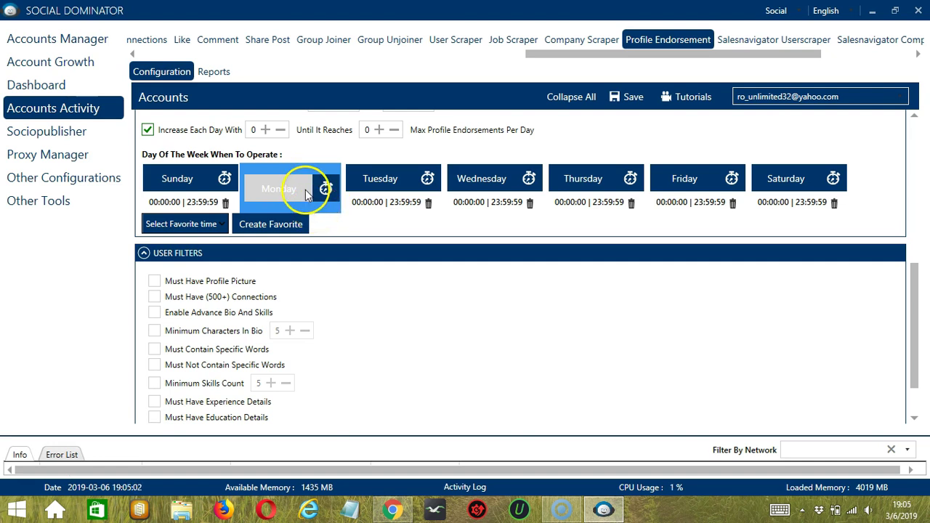
click(306, 193)
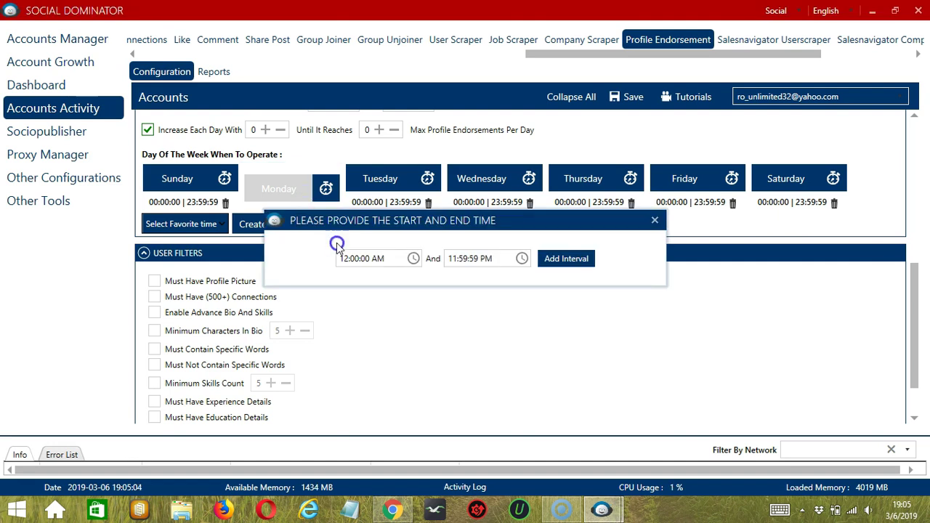
click(445, 264)
double_click(450, 259)
click(454, 259)
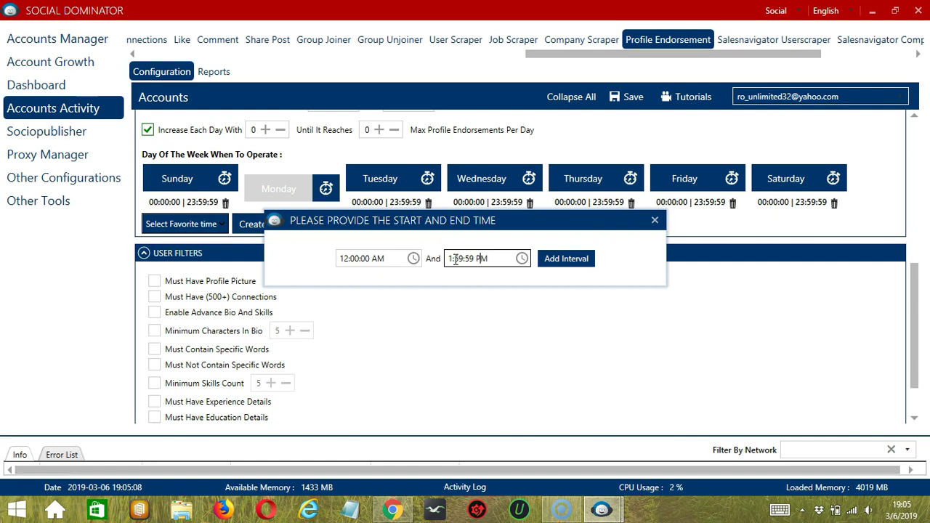
text(A)
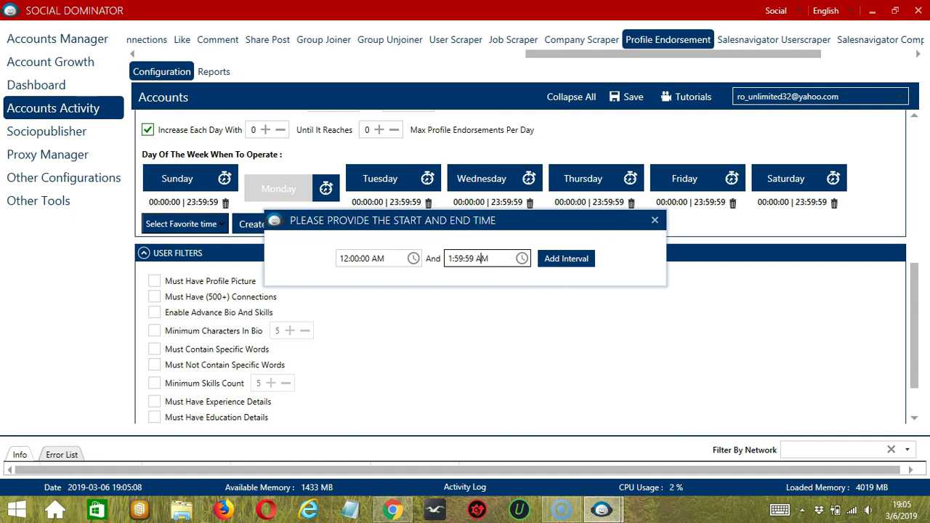
click(563, 259)
click(395, 231)
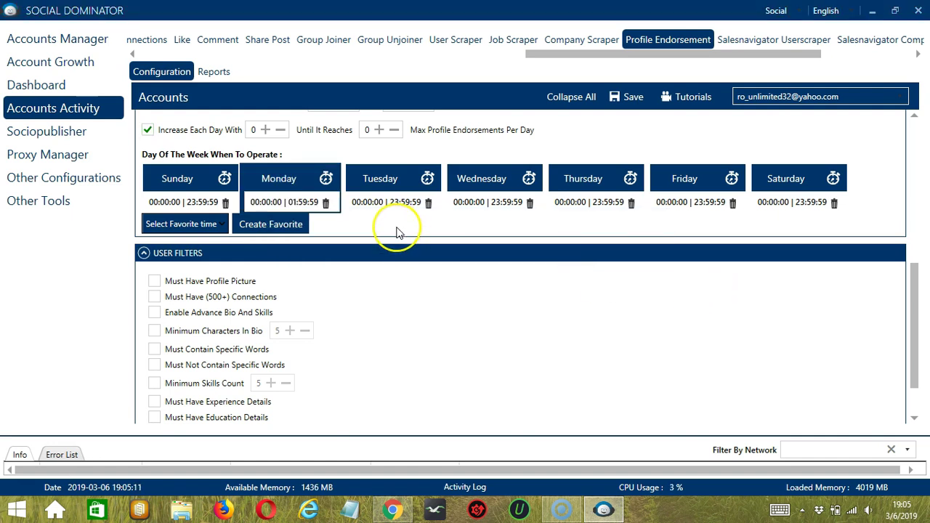
Step: Add a second Monday interval from 02:00:00 to 23:59:59
click(304, 190)
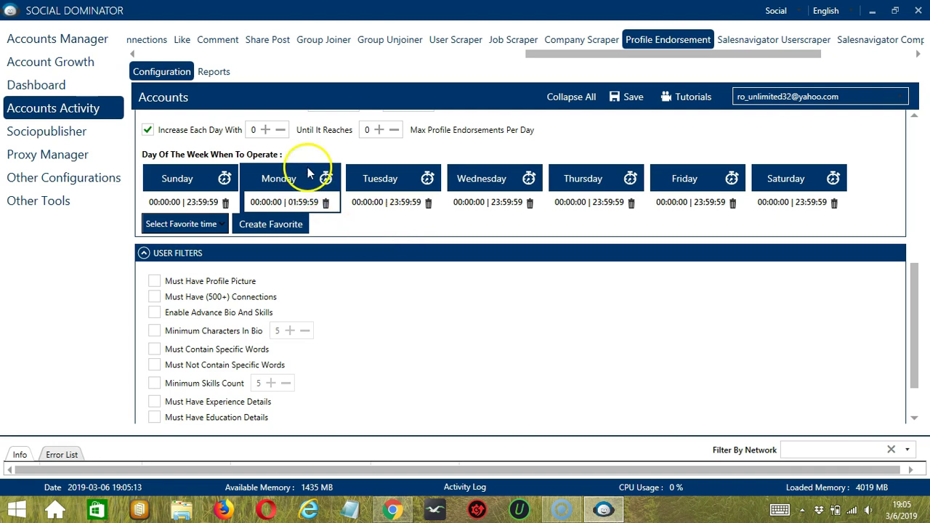
click(308, 173)
click(348, 258)
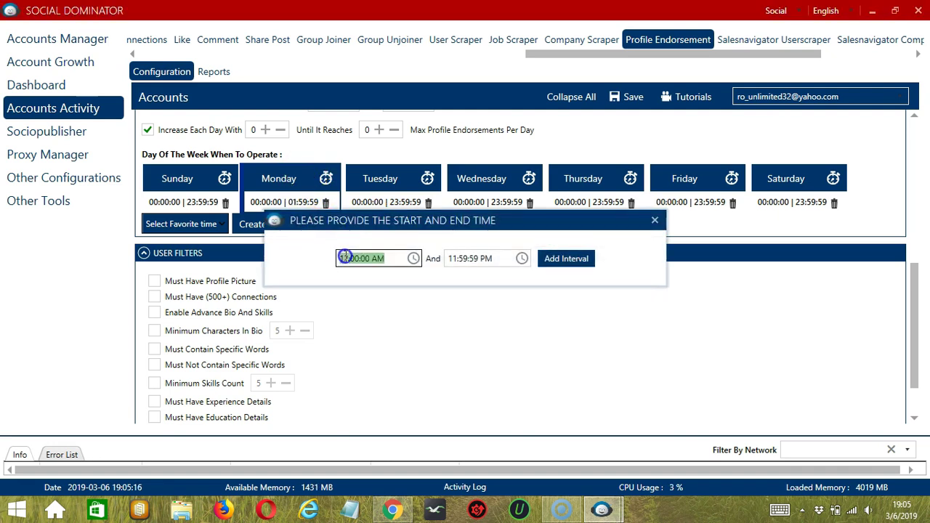
click(345, 258)
text(2)
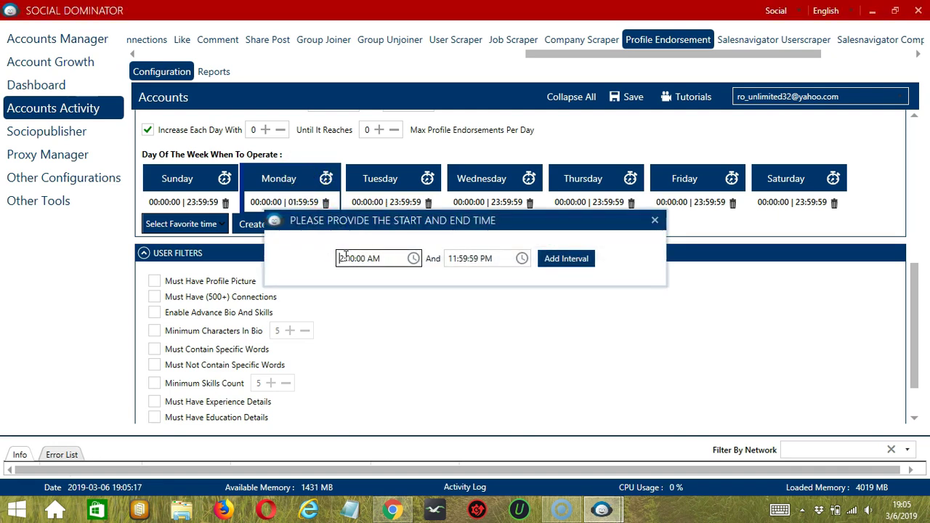
click(579, 258)
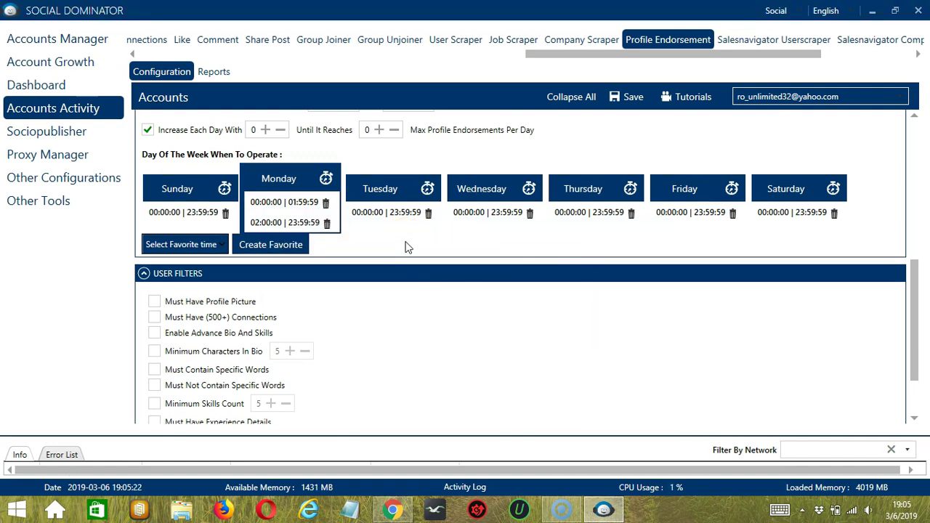
click(291, 223)
Step: Save the schedule as favorite time 'LinkedIn Profile Endorsement' and apply it
click(284, 247)
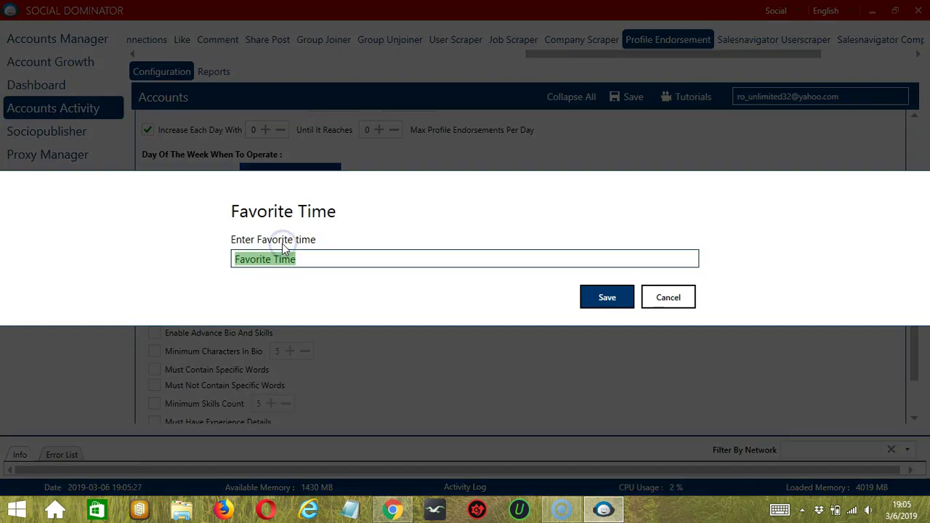
text(Linked)
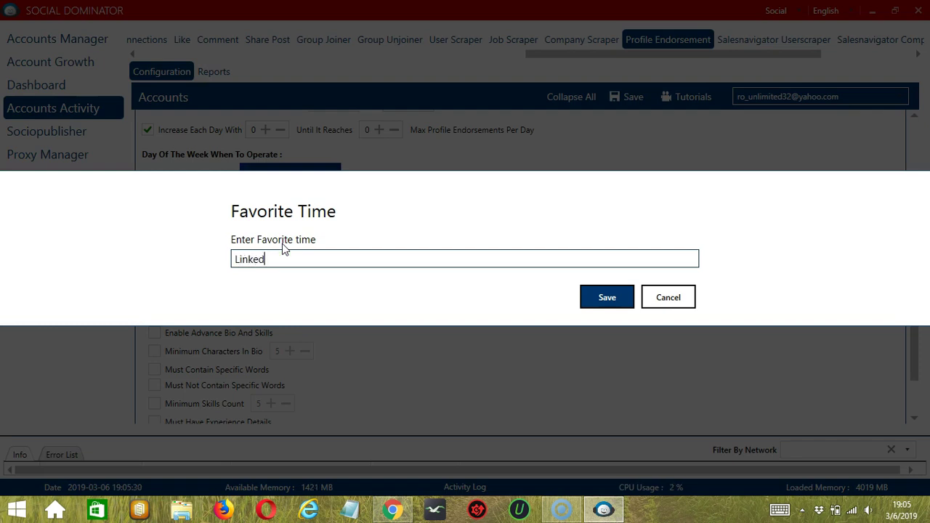
text(In Profile Endorsement)
click(604, 299)
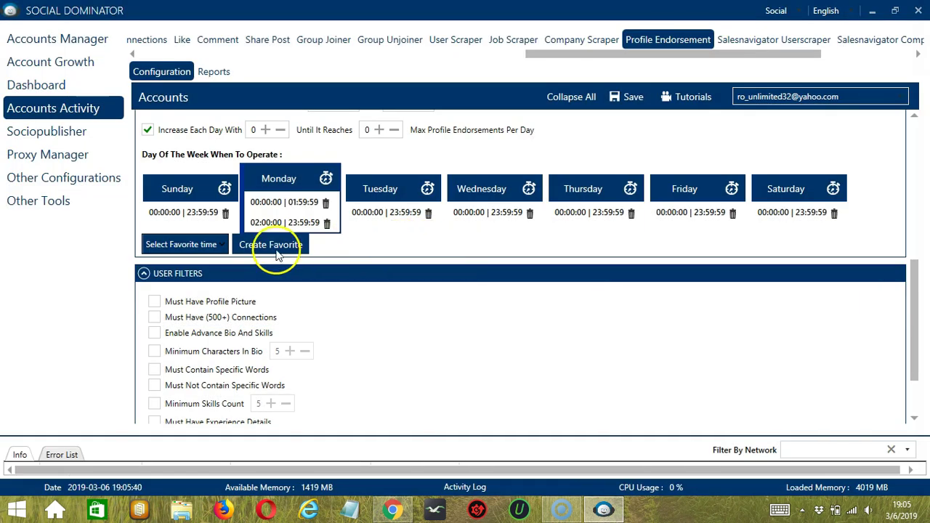
click(218, 245)
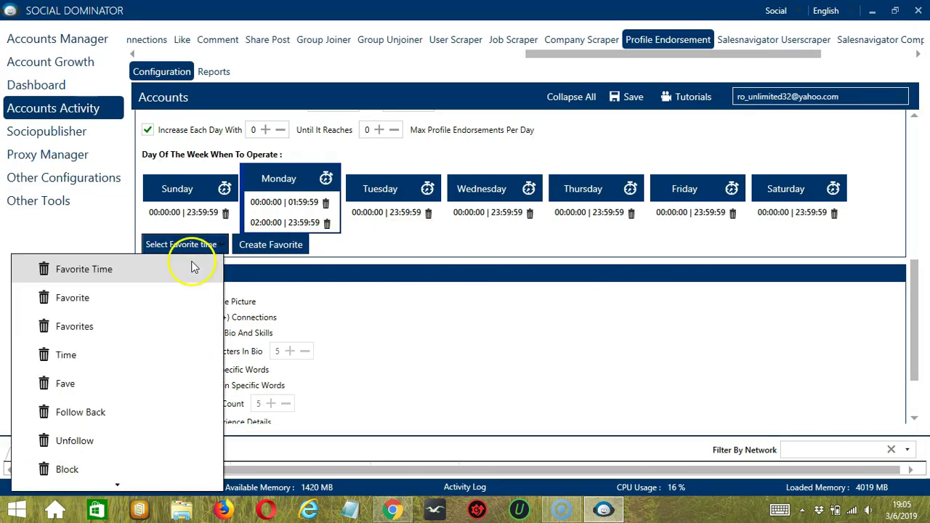
scroll(100, 324, down, 5)
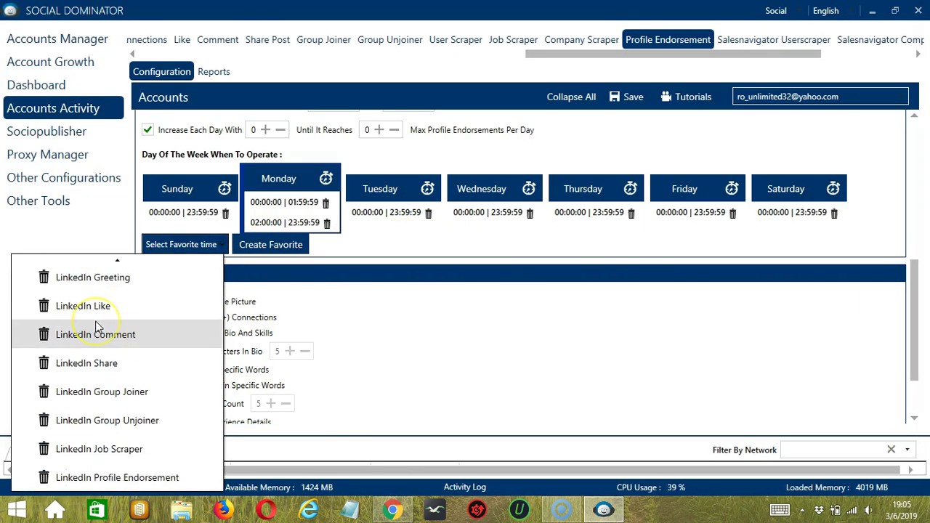
click(166, 479)
scroll(425, 266, down, 2)
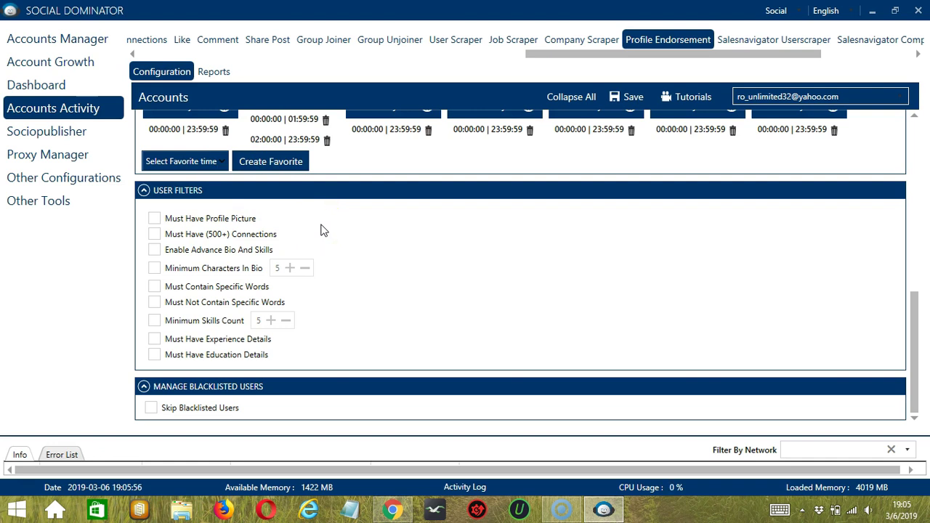
Step: Require profile picture, 500+ connections, advanced bio and skills, minimum bio characters and specific words
click(156, 220)
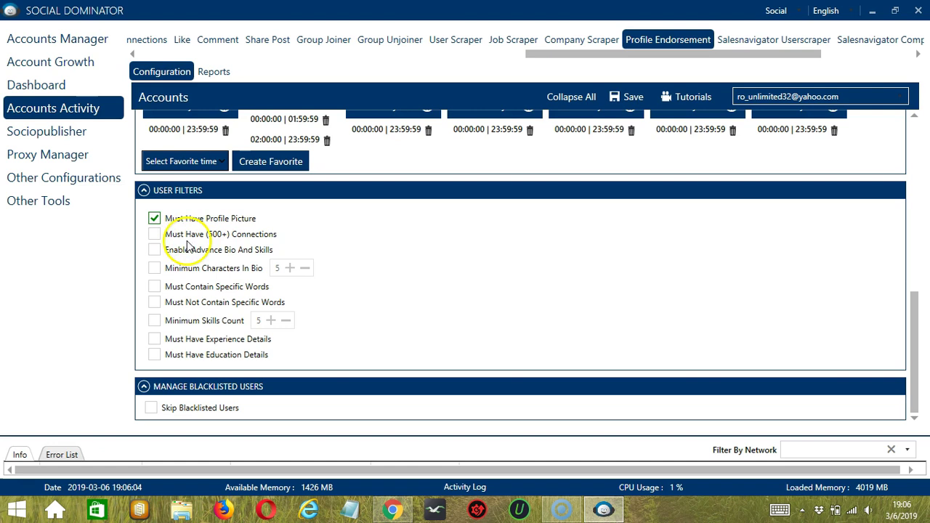
click(155, 235)
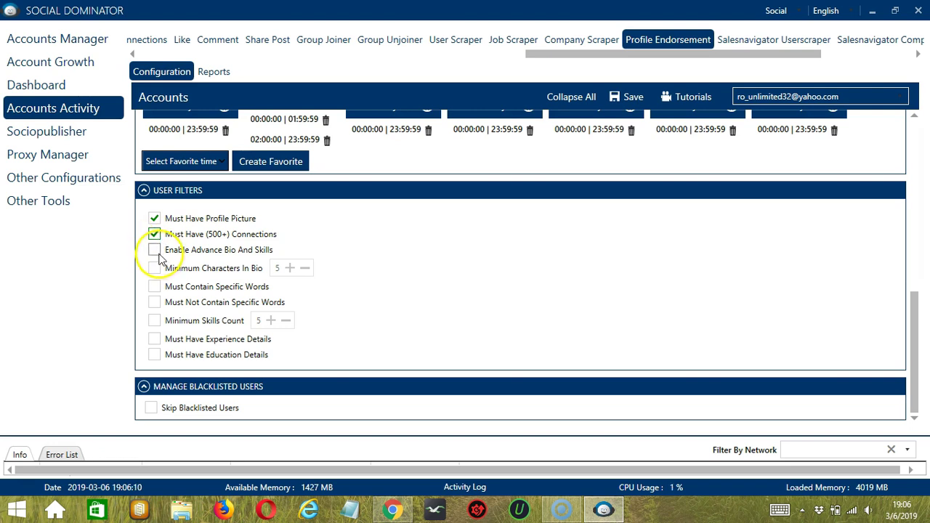
click(155, 250)
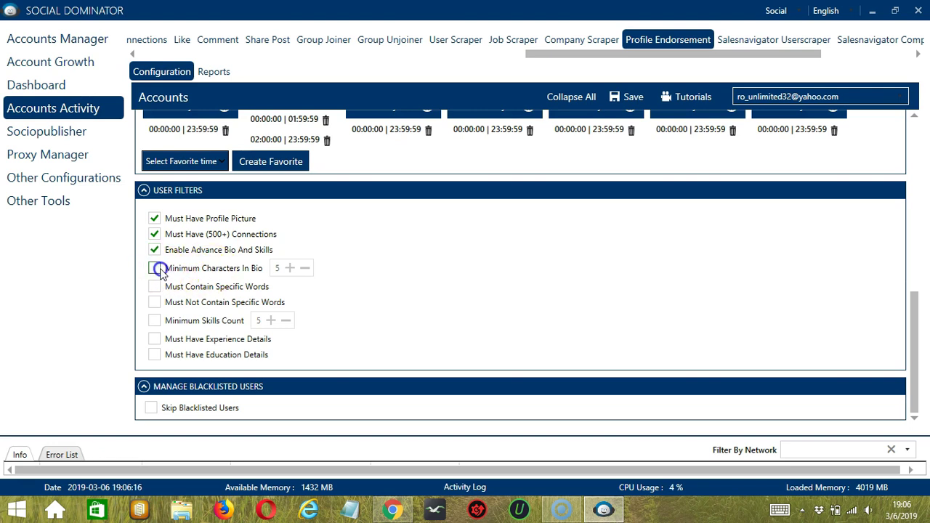
click(154, 268)
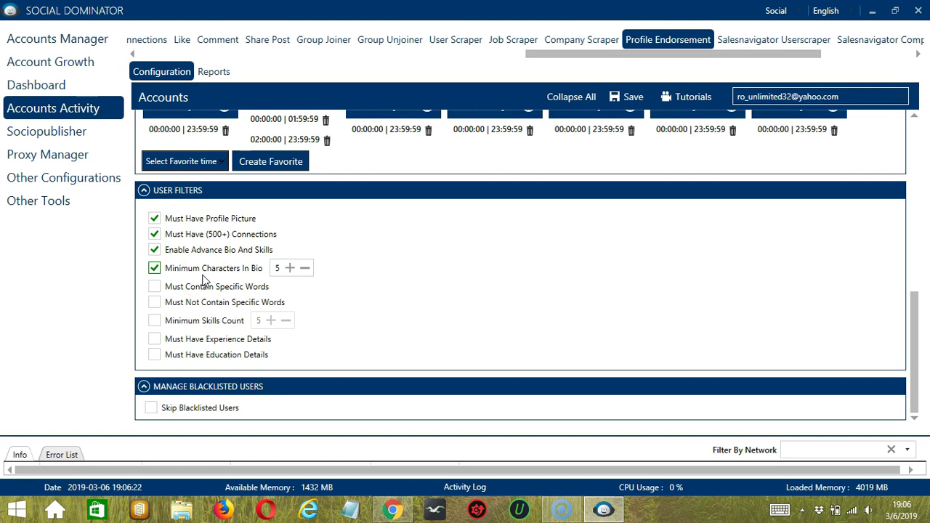
click(154, 286)
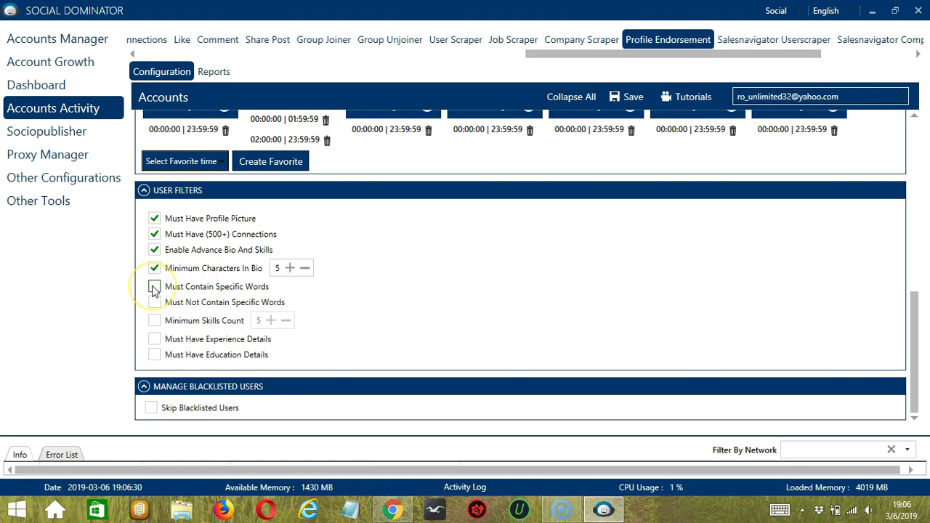
Step: Edit the specific-words list, clear it, and cancel a word-file import
click(210, 313)
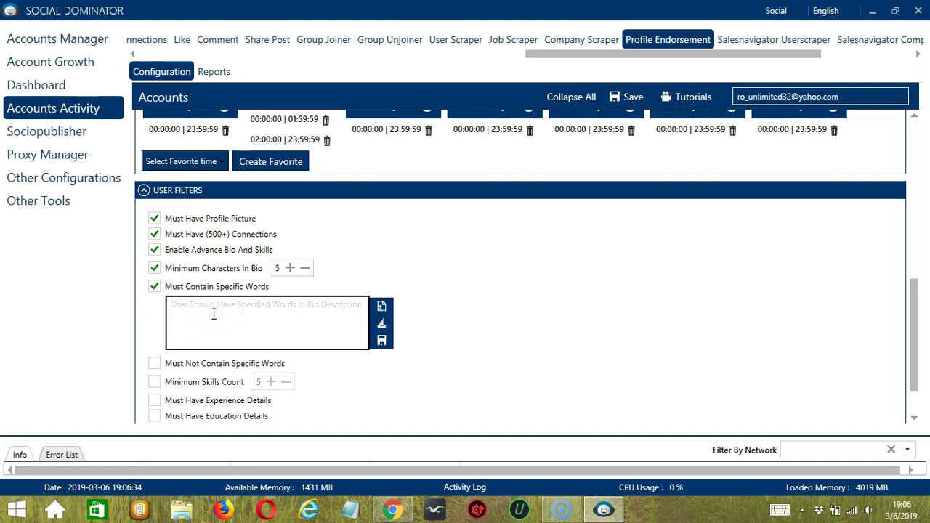
click(251, 322)
text(expert)
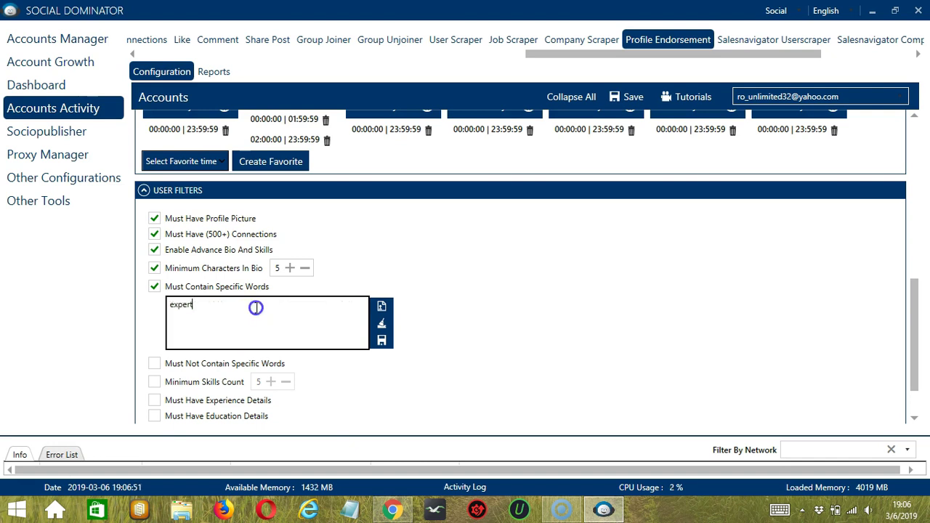
key(ctrl+a)
click(266, 318)
click(174, 314)
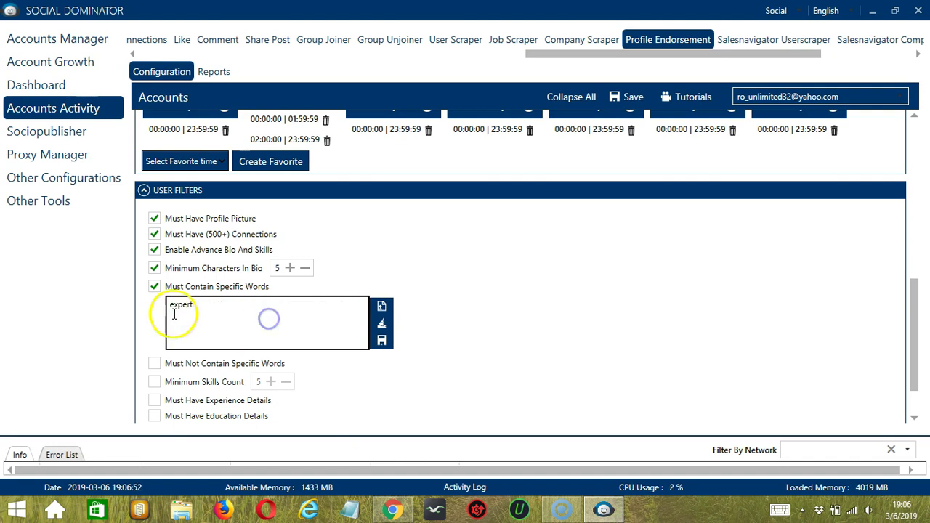
click(382, 328)
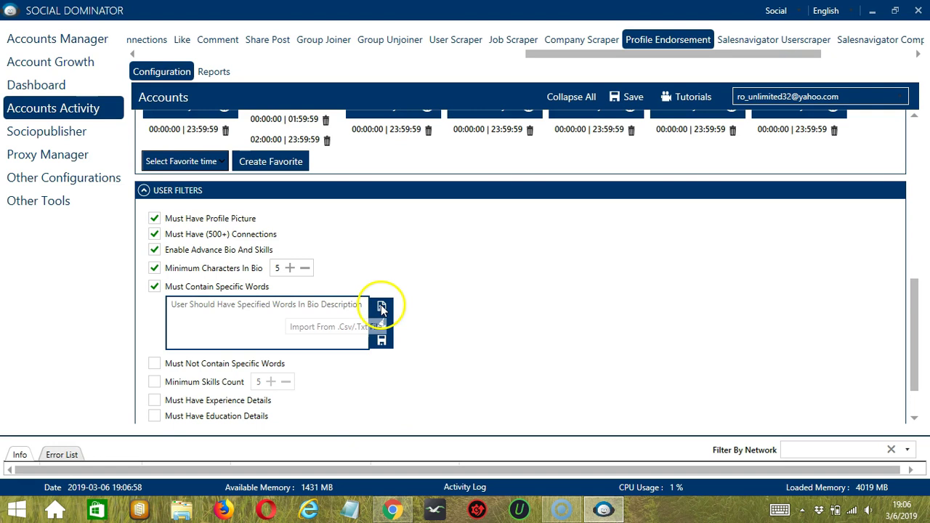
click(382, 305)
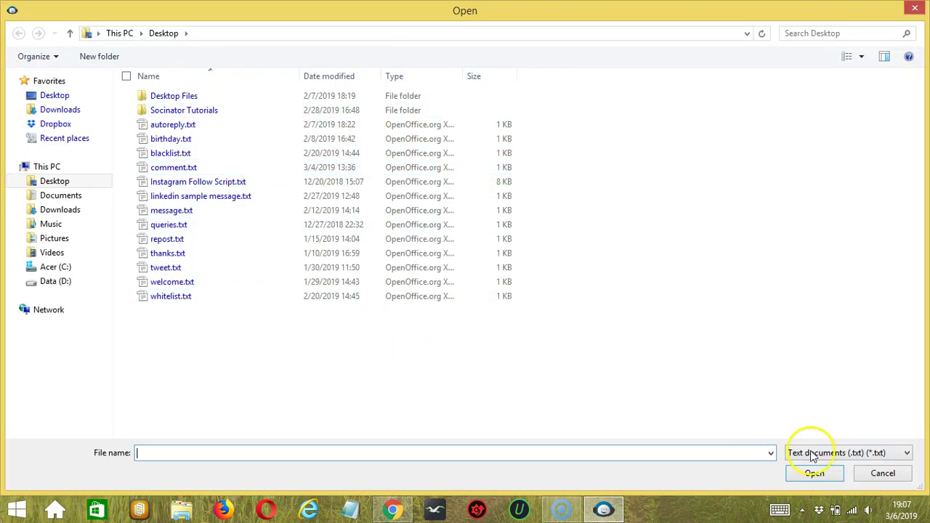
click(874, 476)
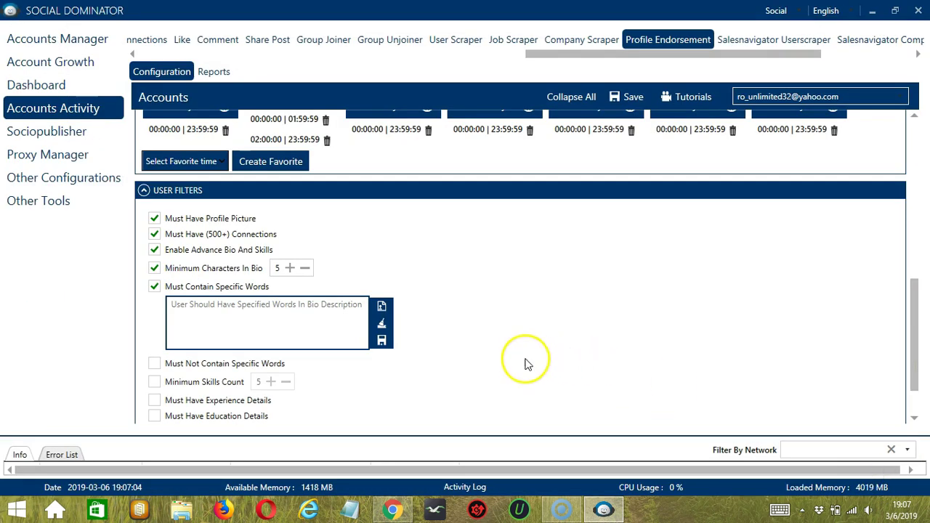
Step: Drop the must-contain-words filter and try excluding 'fresh graduate', then turn that off
click(154, 282)
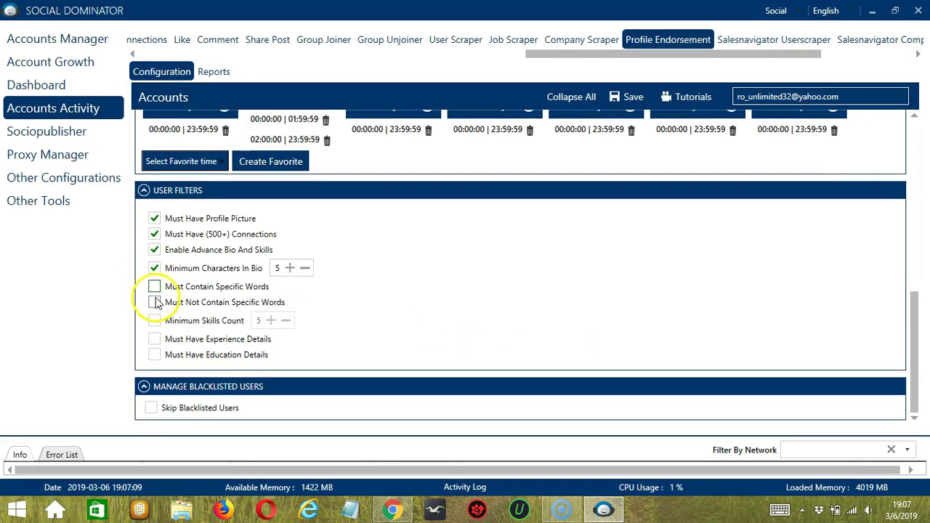
click(154, 302)
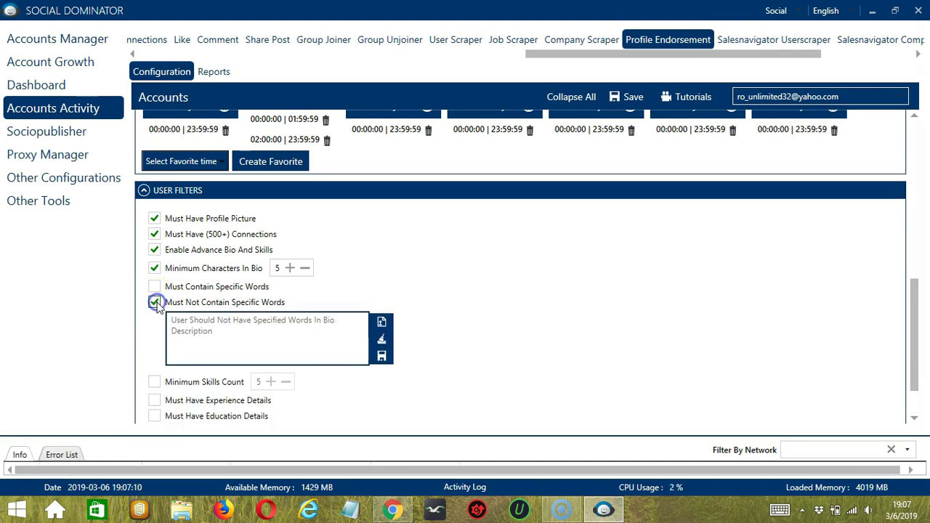
click(229, 334)
text(fres)
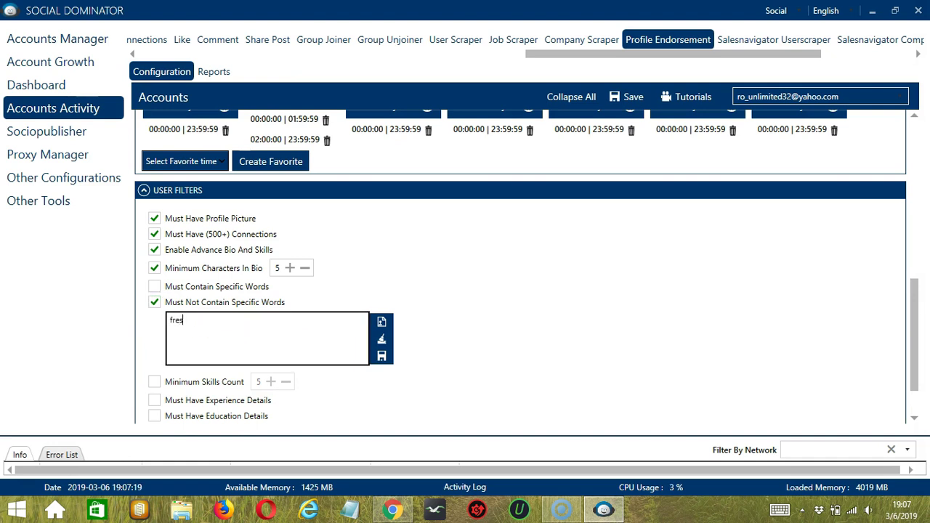
text(h graduate)
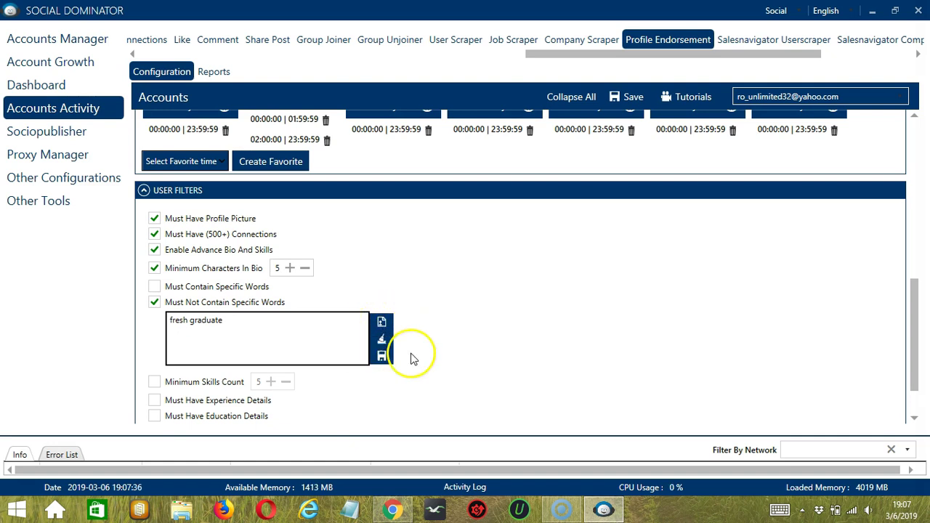
click(154, 302)
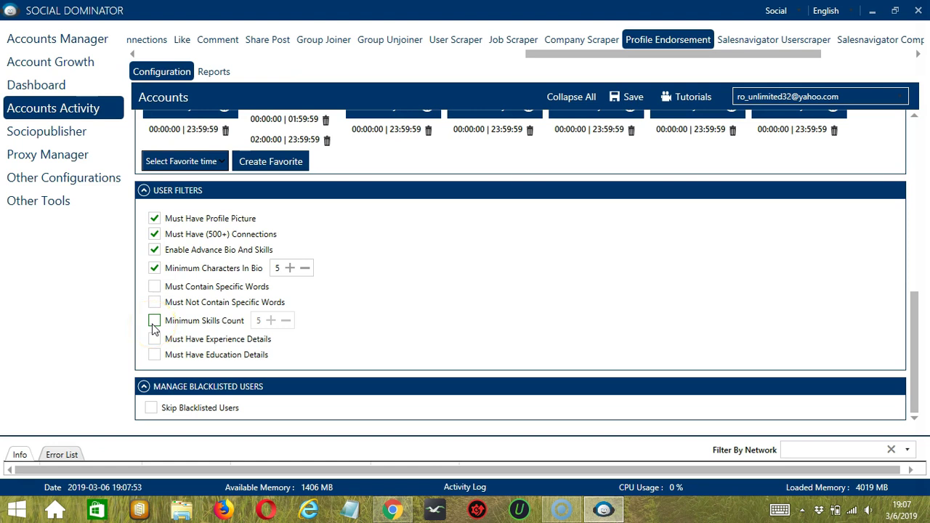
Step: Require a minimum skills count and experience details, leaving education details unchecked
click(154, 324)
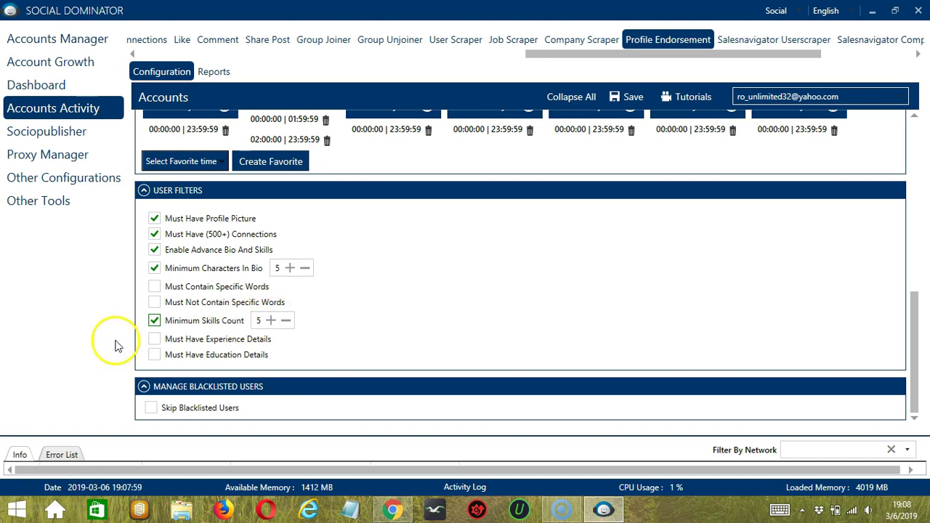
click(155, 339)
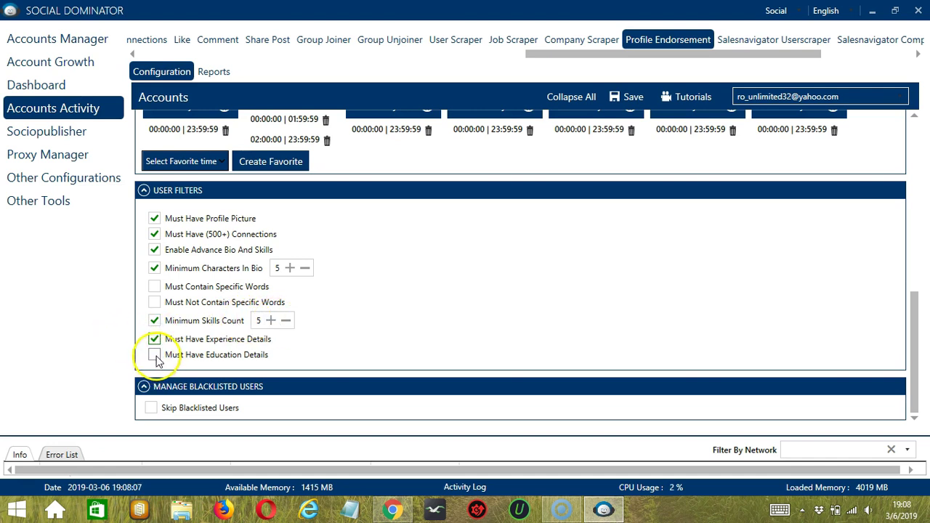
click(154, 355)
click(155, 355)
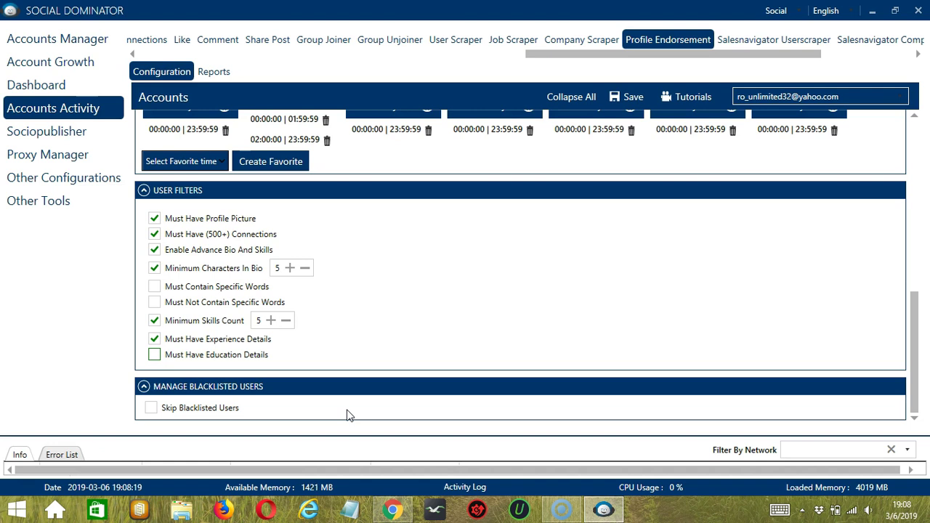
Step: Skip blacklisted users, drawing only on the Private Blacklist
click(209, 411)
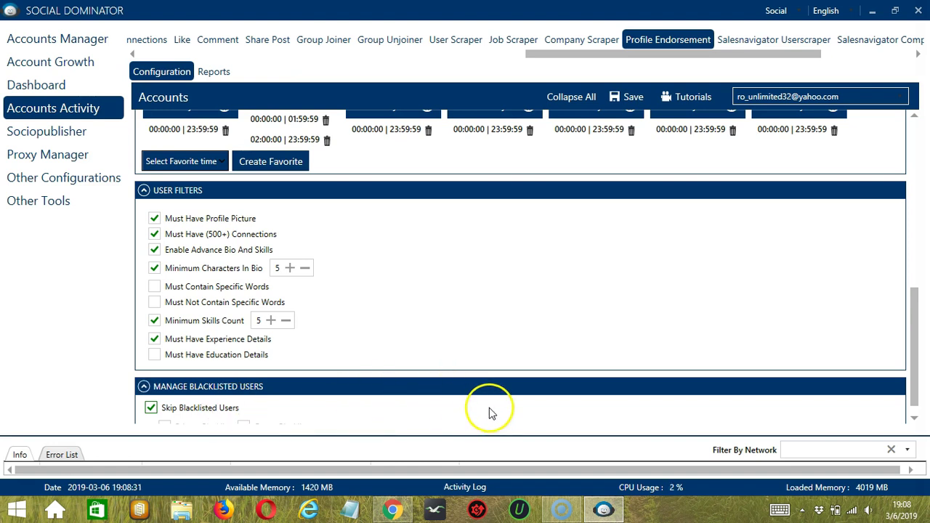
scroll(488, 415, down, 1)
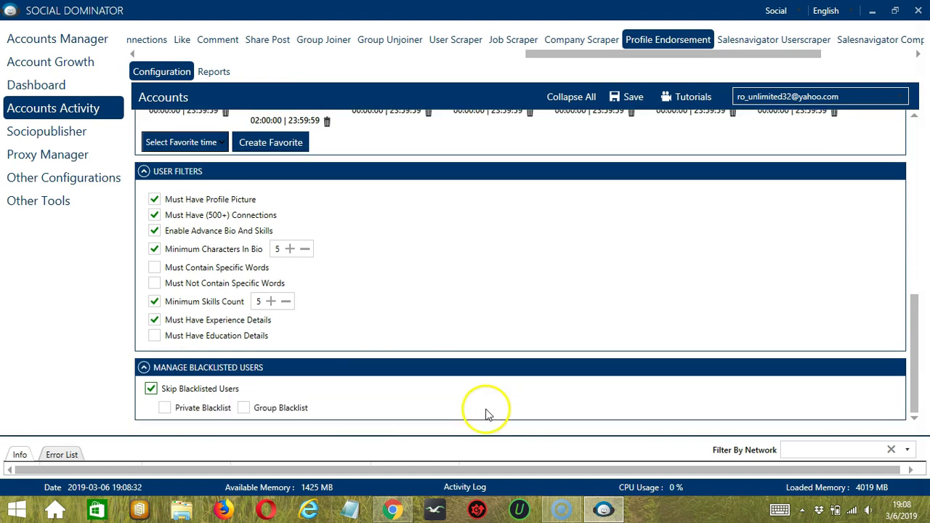
click(165, 409)
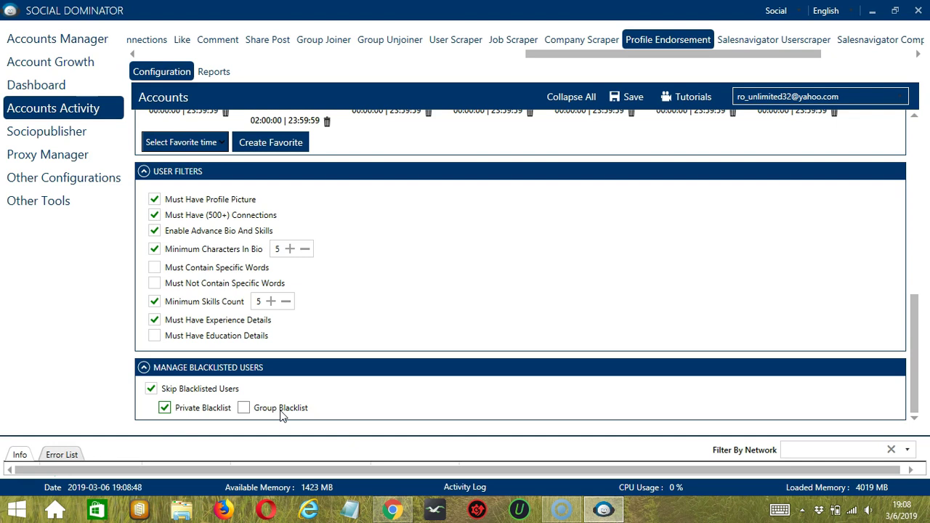
Step: Save the Profile Endorsement settings, dismiss the confirmation, and switch the account's status to Active
click(913, 126)
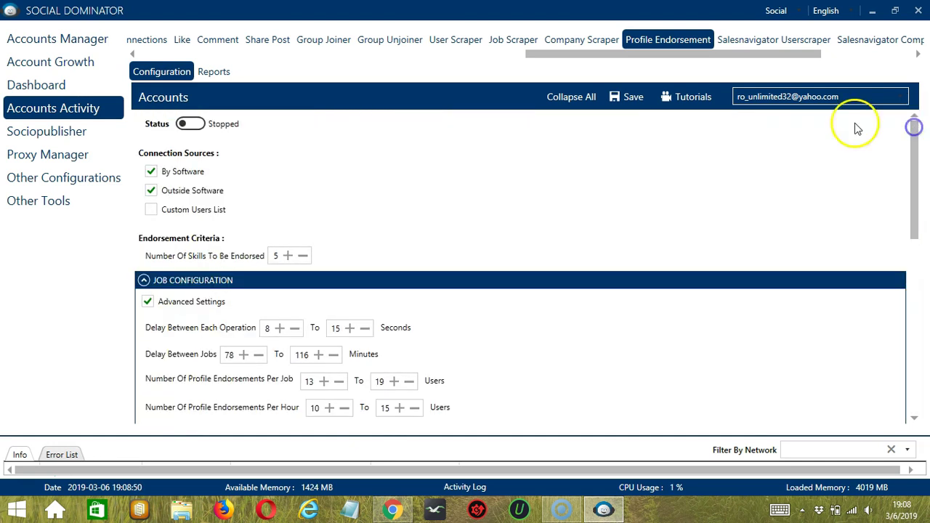
click(625, 96)
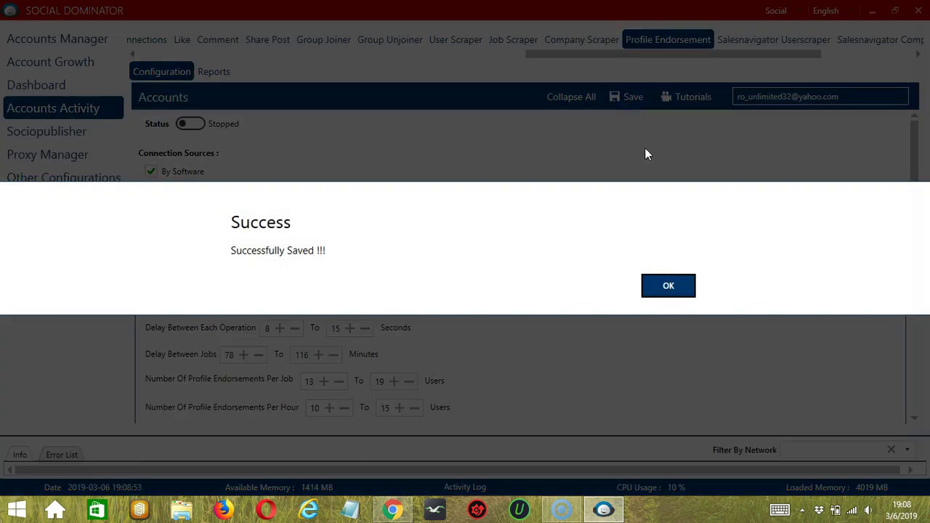
click(687, 285)
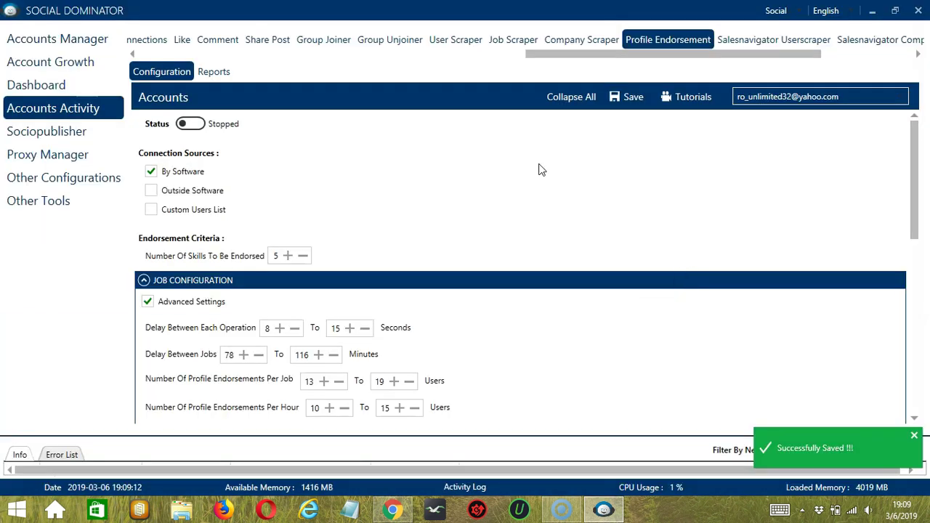
click(520, 196)
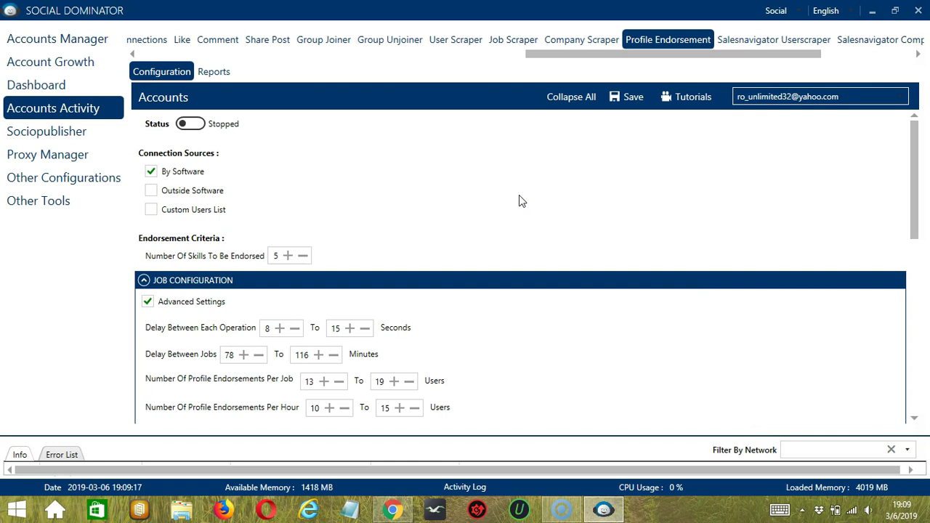
click(192, 124)
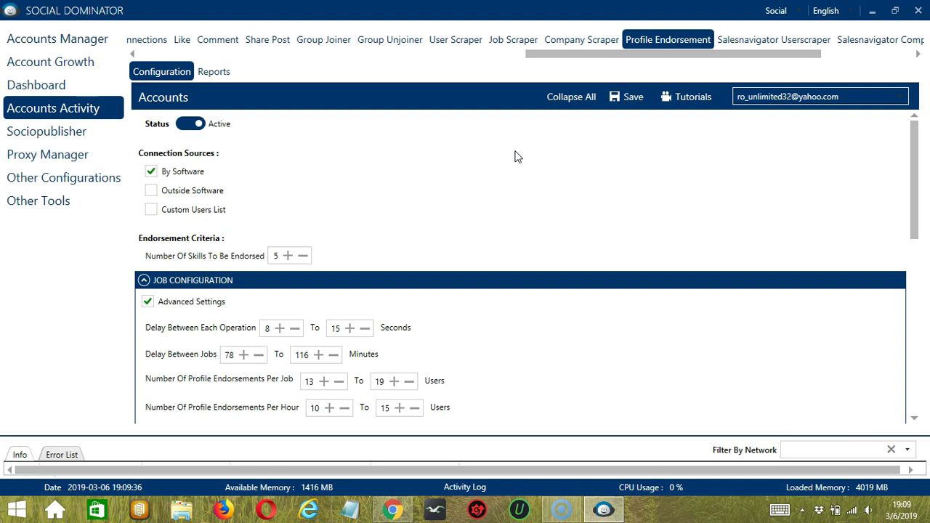
Step: Switch to LinkedIn Dominator and start a Profile Endorsement campaign using By Software as the source
click(799, 12)
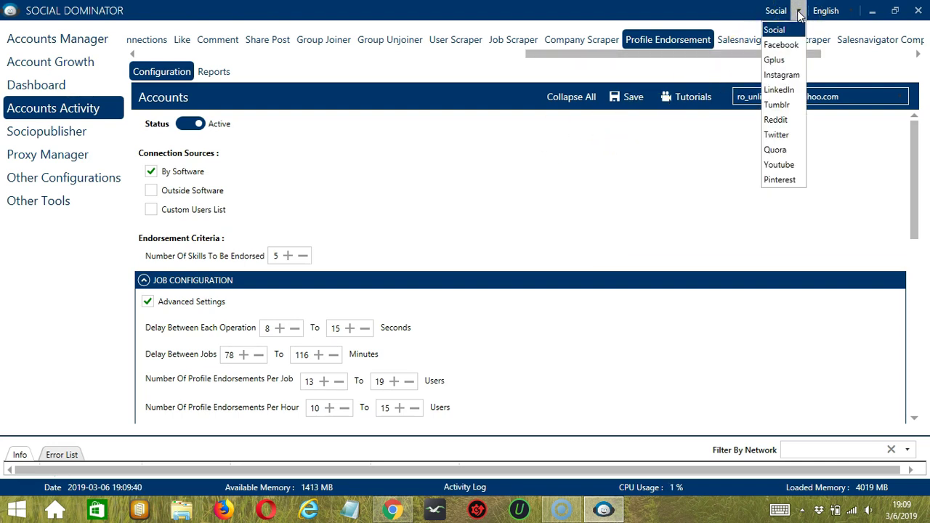
click(783, 90)
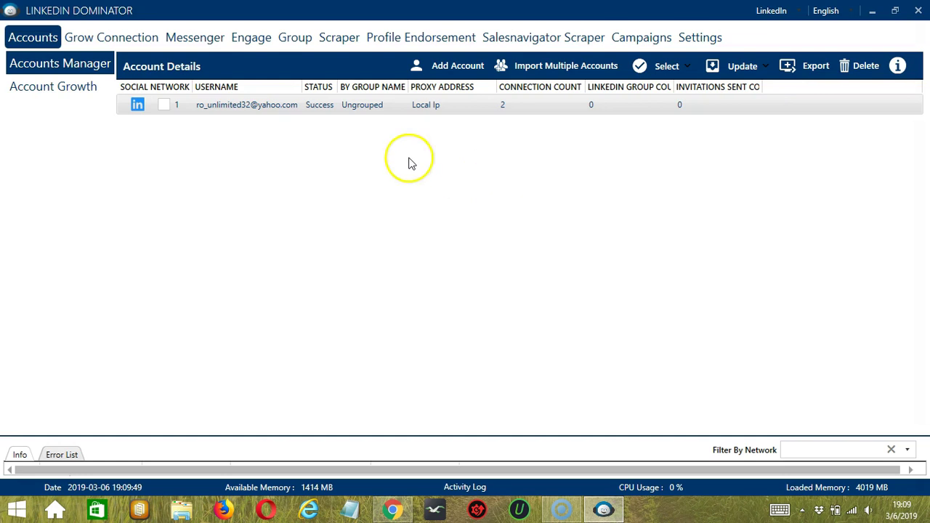
click(426, 43)
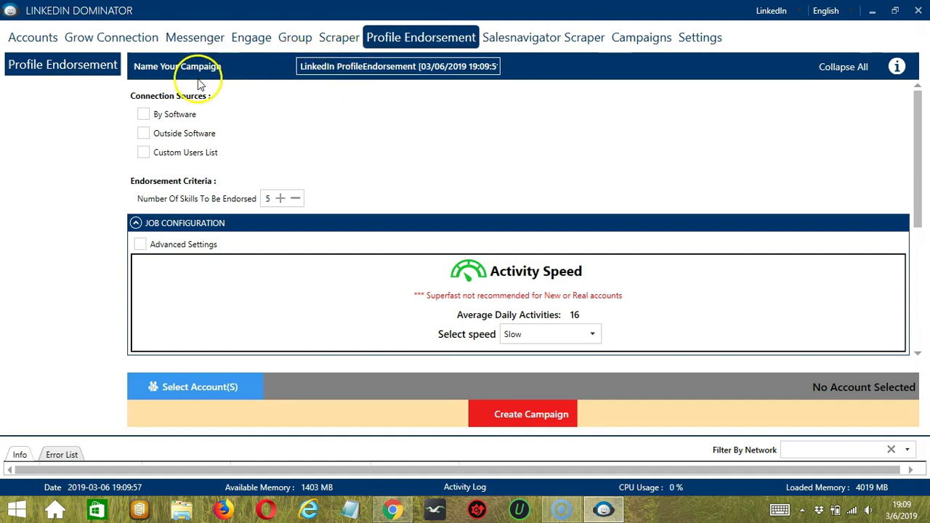
click(143, 115)
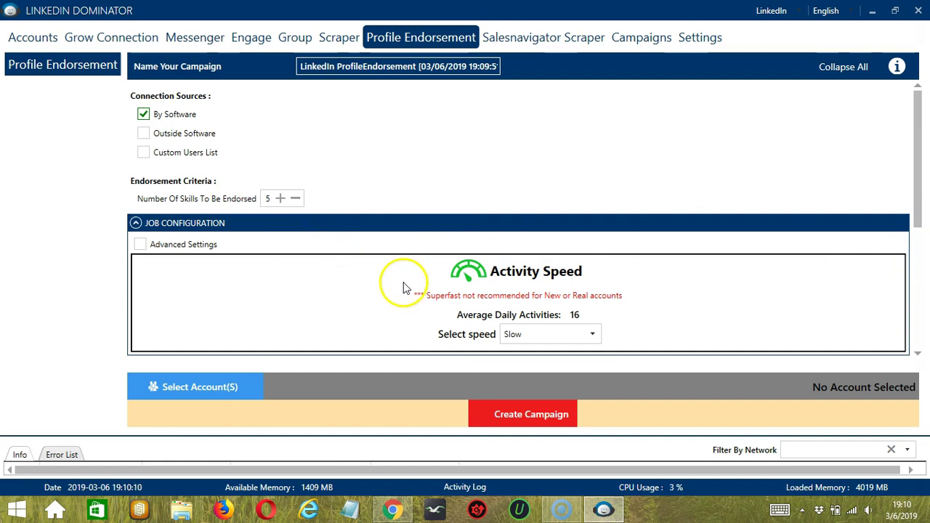
Step: Require profile picture, 500+ connections, experience and education, and skip Private Blacklist users
click(917, 335)
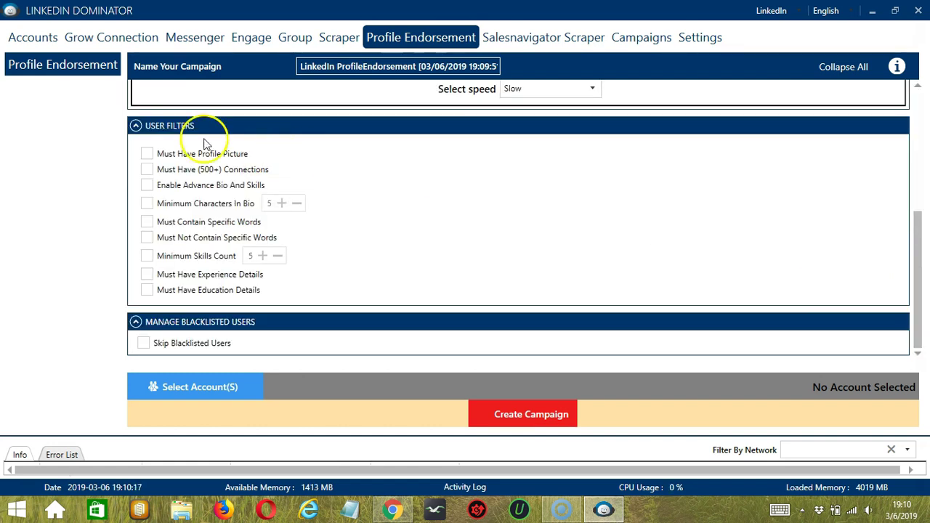
click(167, 156)
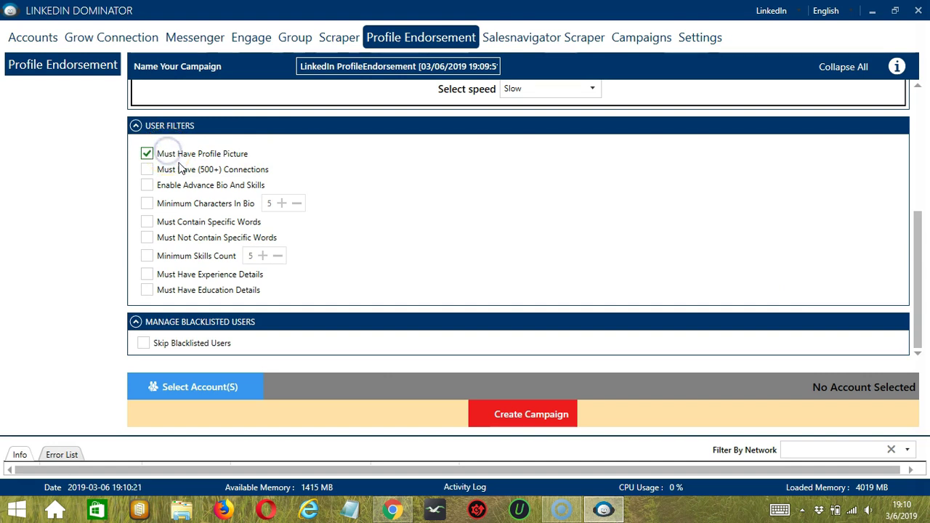
click(180, 169)
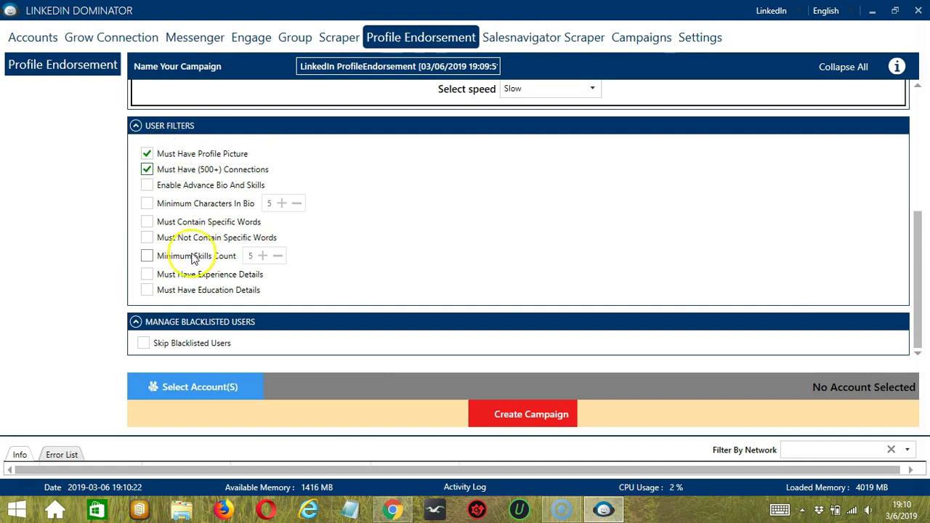
click(177, 275)
click(187, 287)
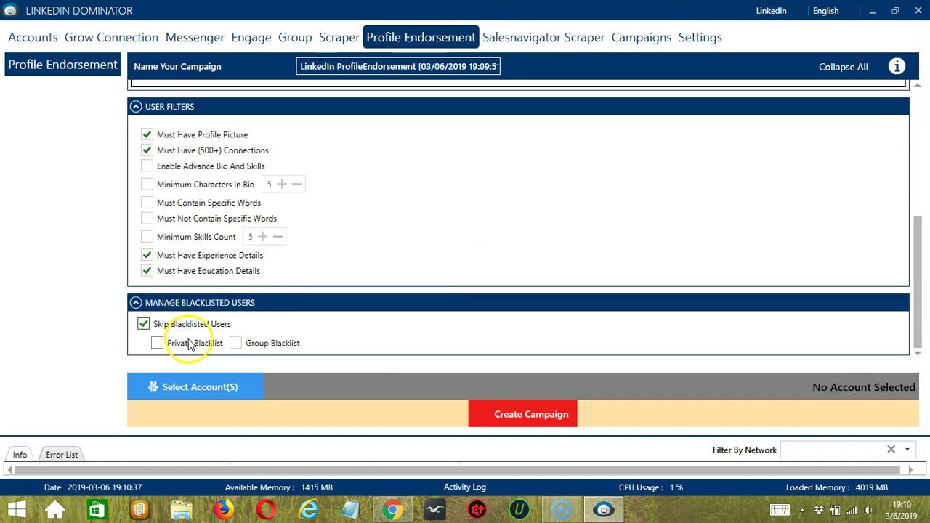
click(187, 343)
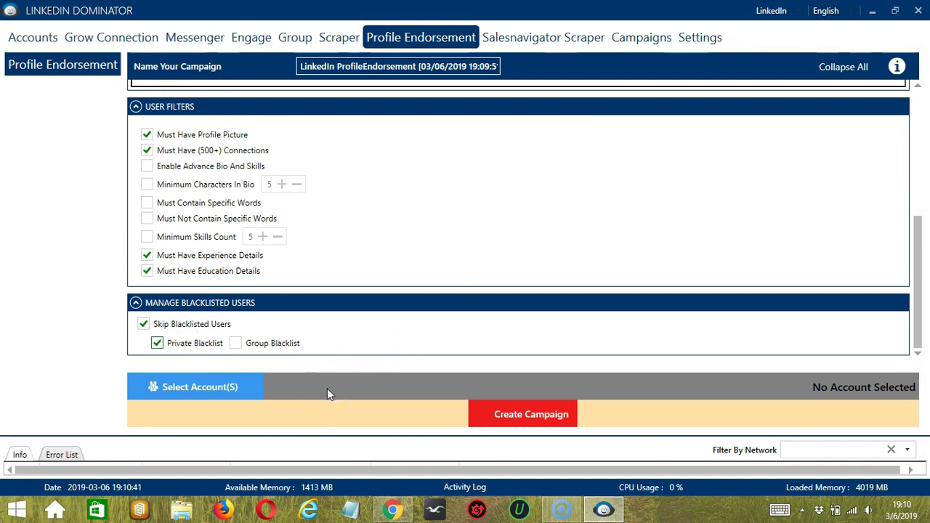
click(250, 392)
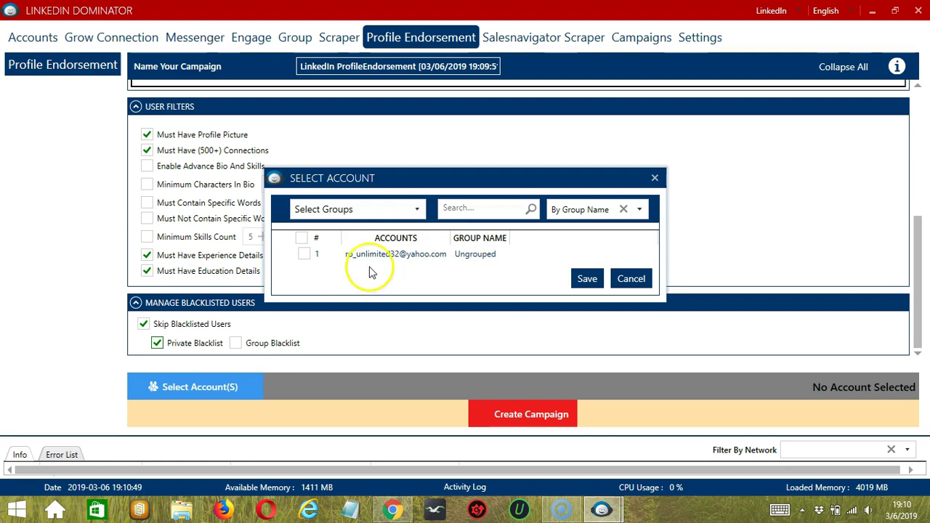
Step: Assign the single account and create the campaign, ticking the account to override in the WARNING dialog
click(304, 256)
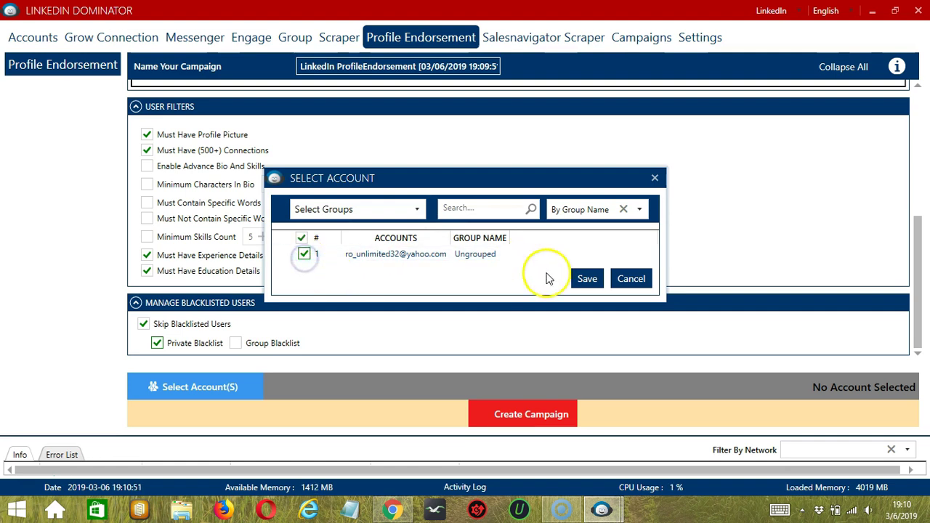
click(586, 279)
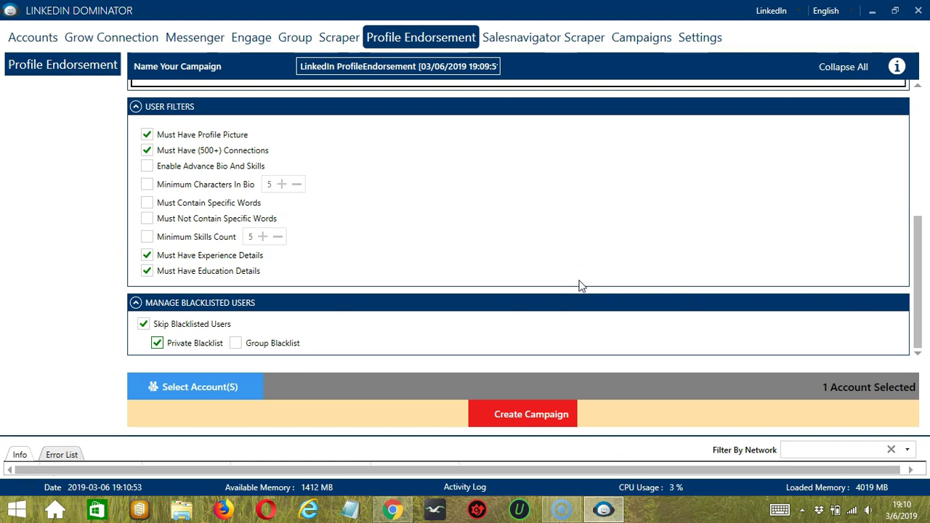
click(479, 412)
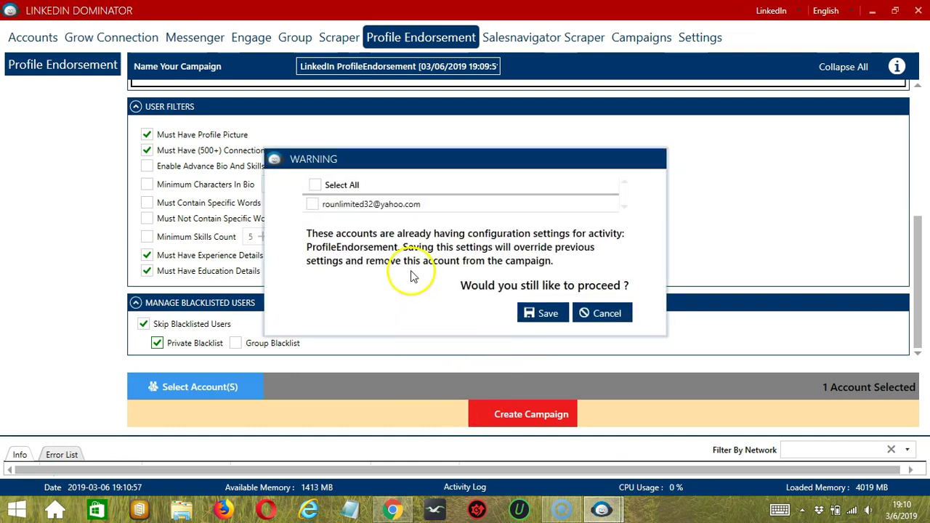
click(328, 202)
click(349, 206)
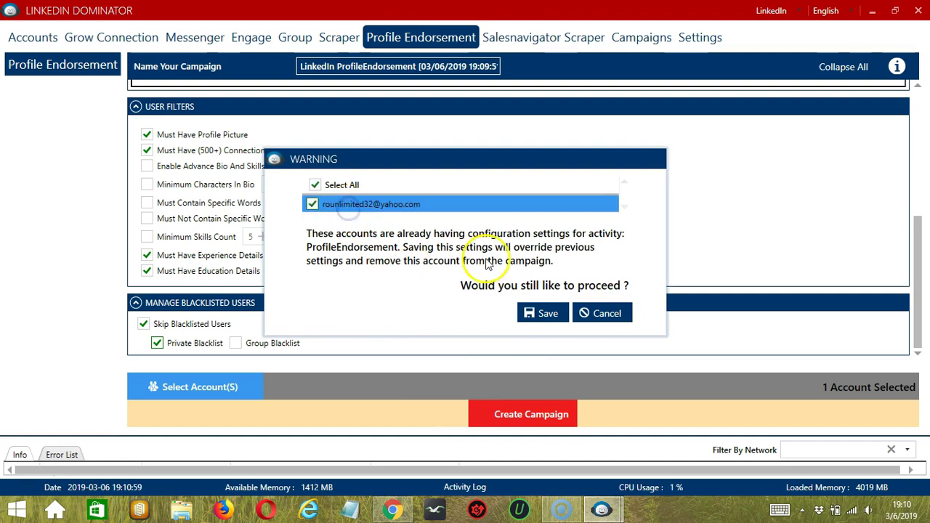
click(551, 313)
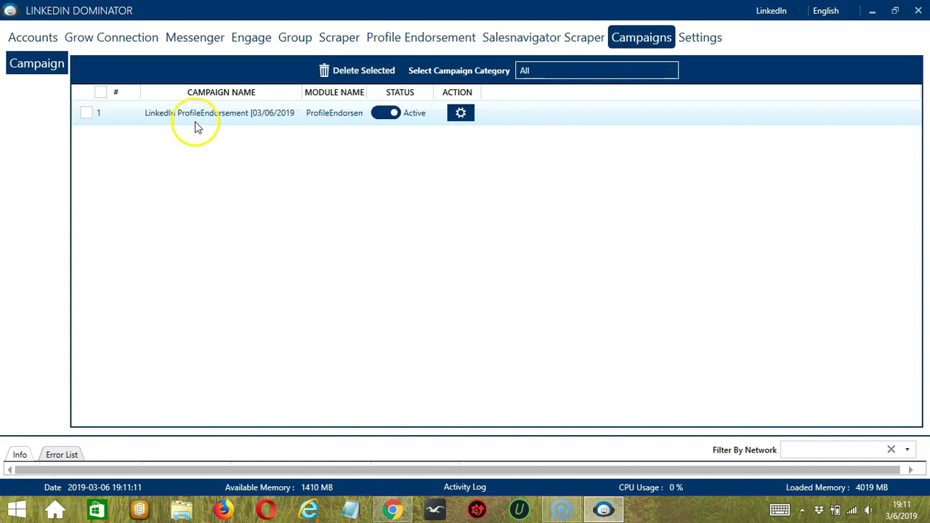
Step: Switch the Profile Endorsement campaign to Paused and close its gear menu unused
click(387, 114)
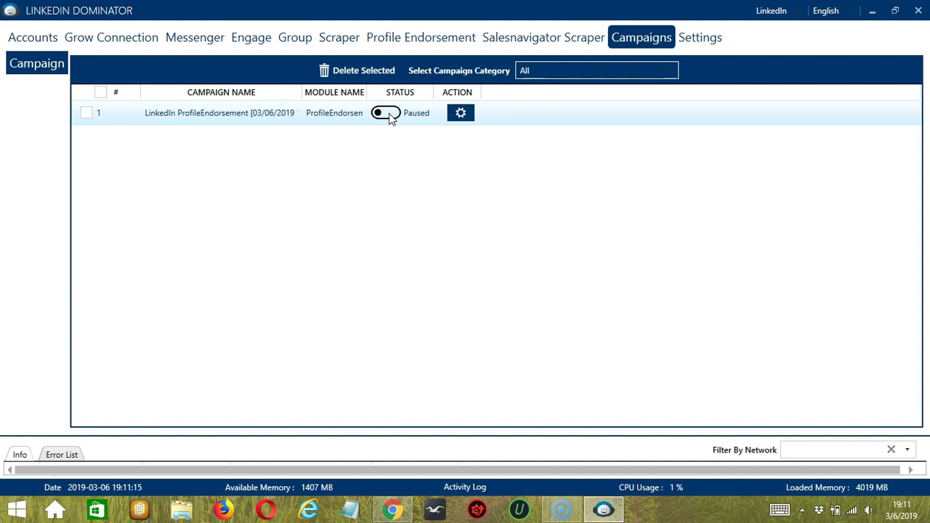
click(471, 116)
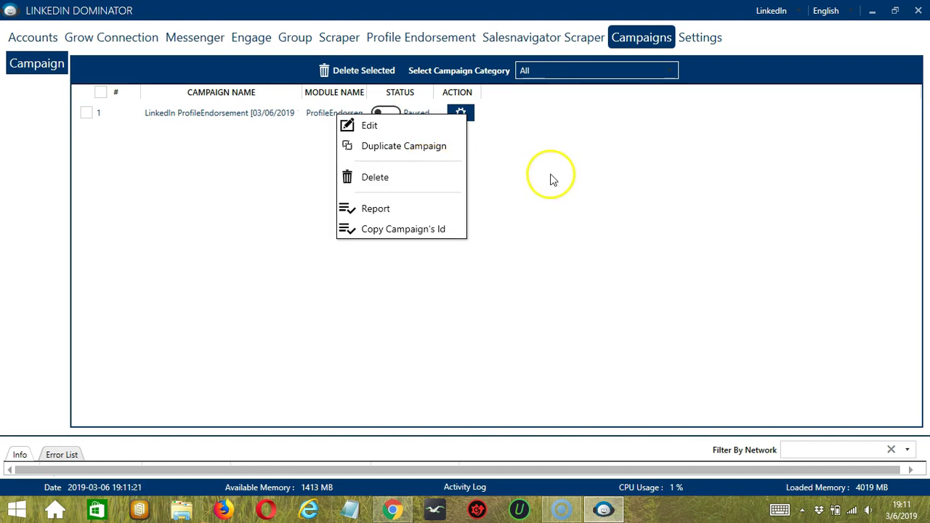
click(559, 153)
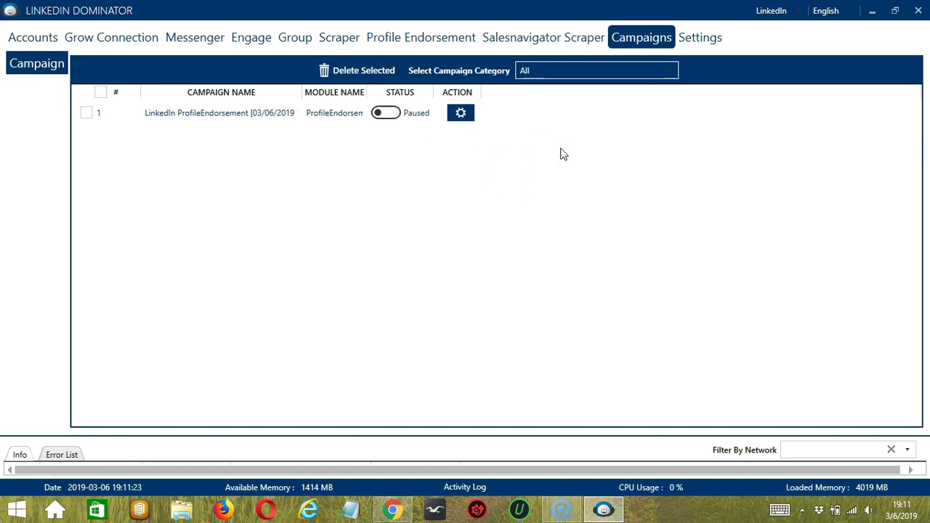